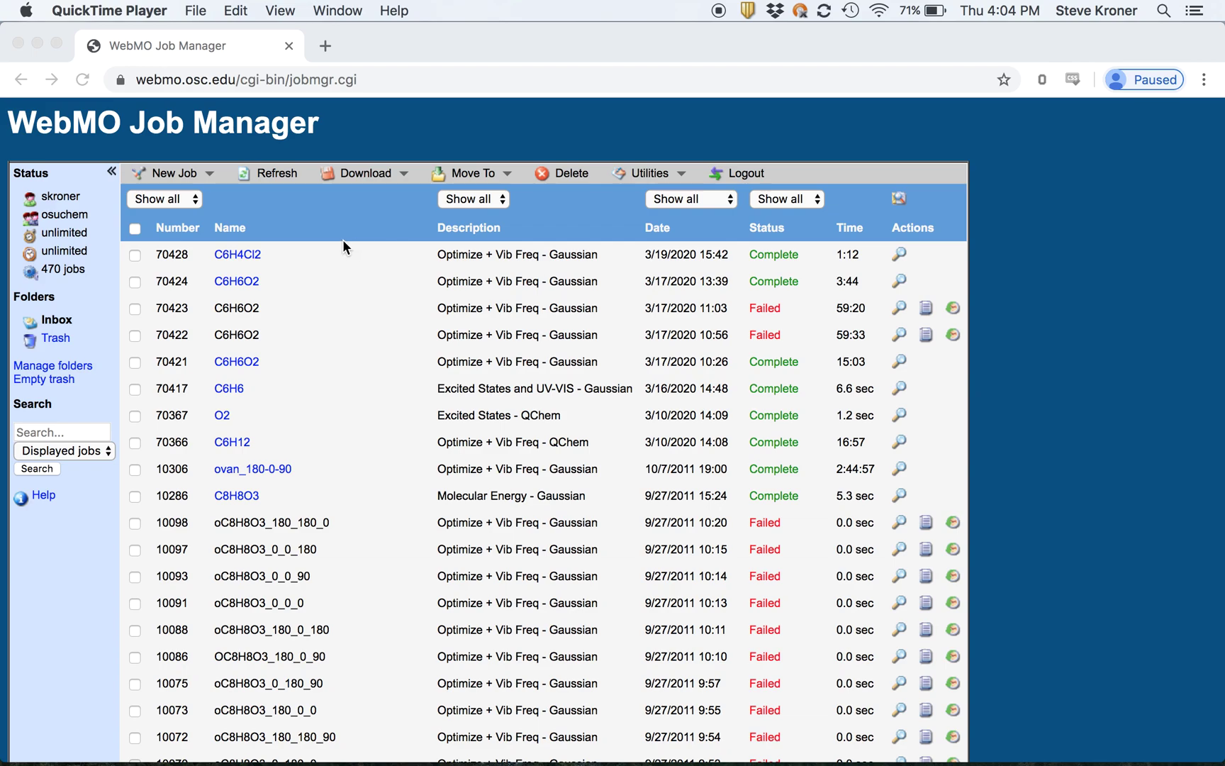
- Open job 70428 (C6H4Cl2, Optimize + Vib Freq - Gaussian) from the Job Manager list
click(233, 255)
click(247, 264)
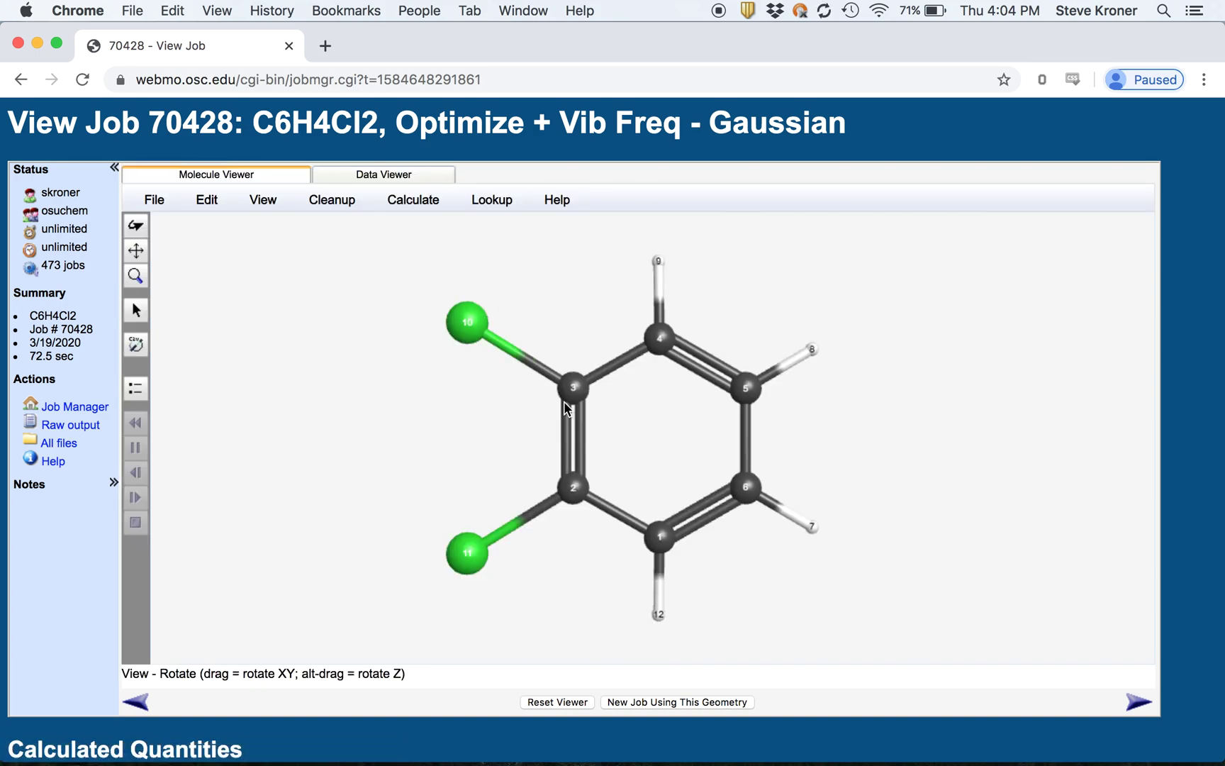
- Bring up the molecule image's options menu, then dismiss it without choosing anything
right_click(672, 419)
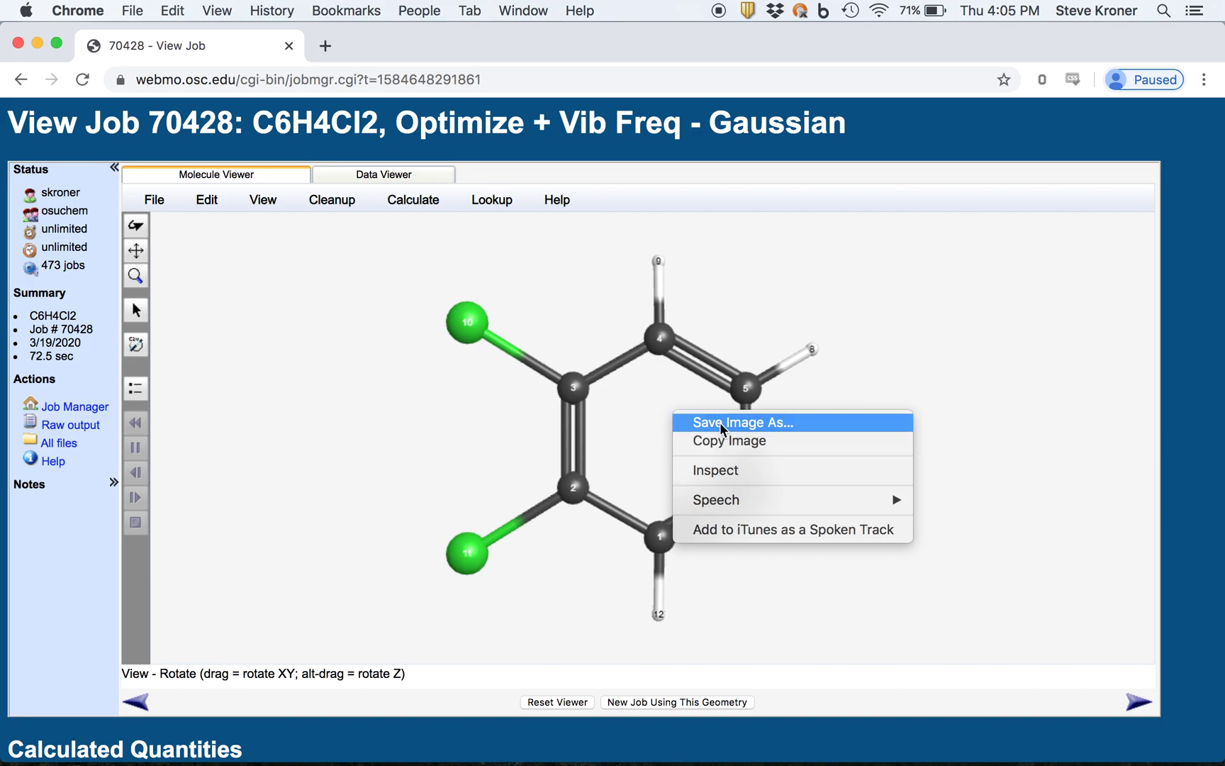
click(765, 294)
- With the Select/Adjust tool, try selecting Cl10 and C3, ending with a cleared selection
scroll(628, 386, down, 2)
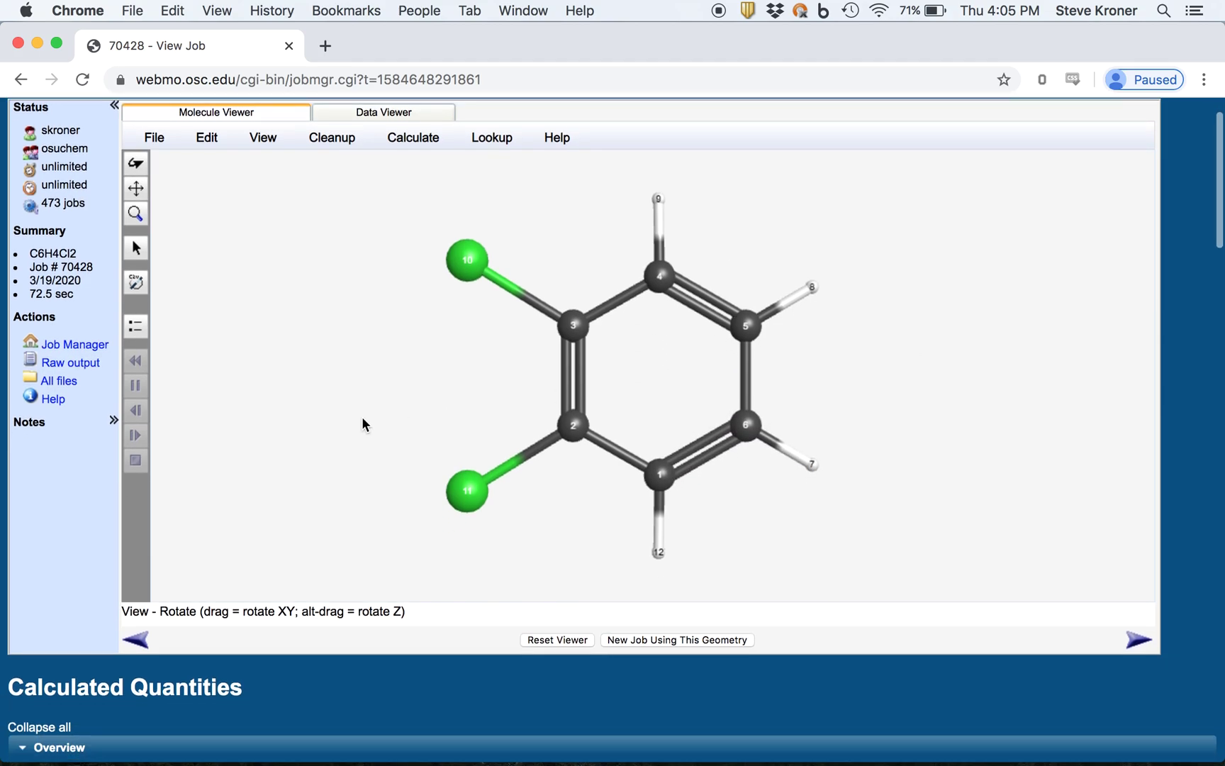
click(135, 246)
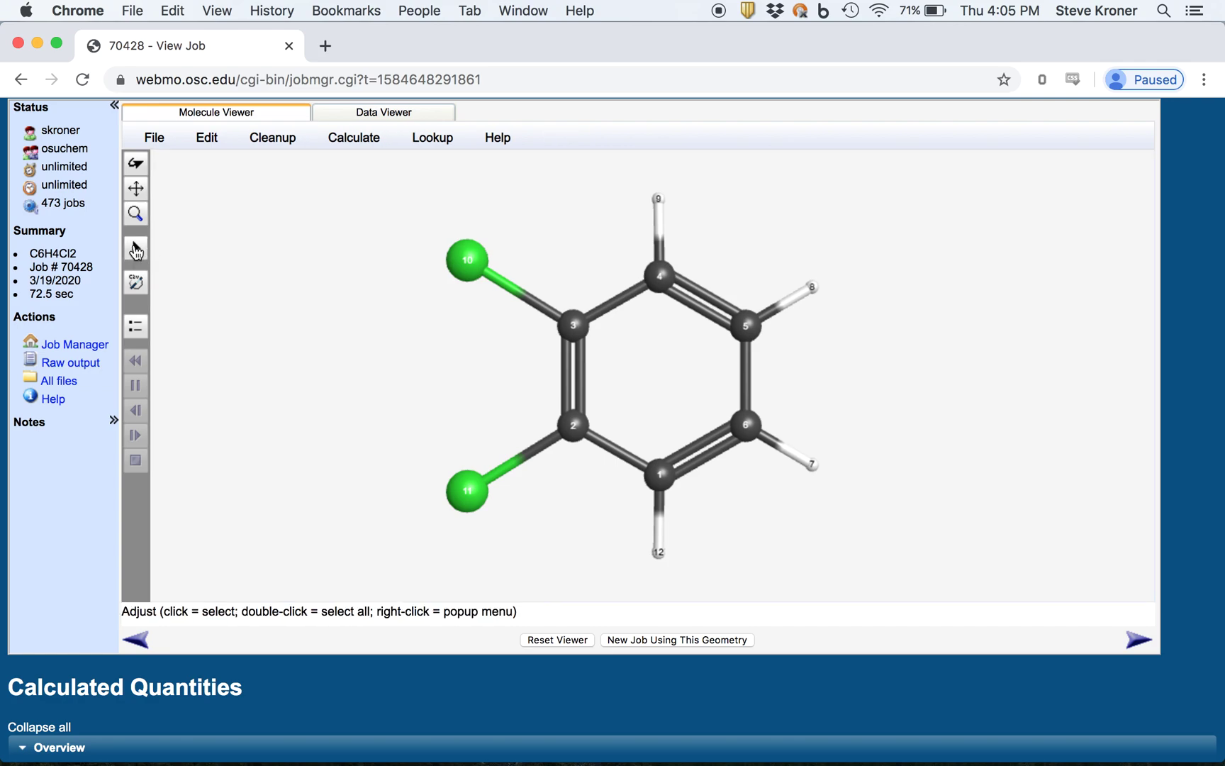
click(462, 259)
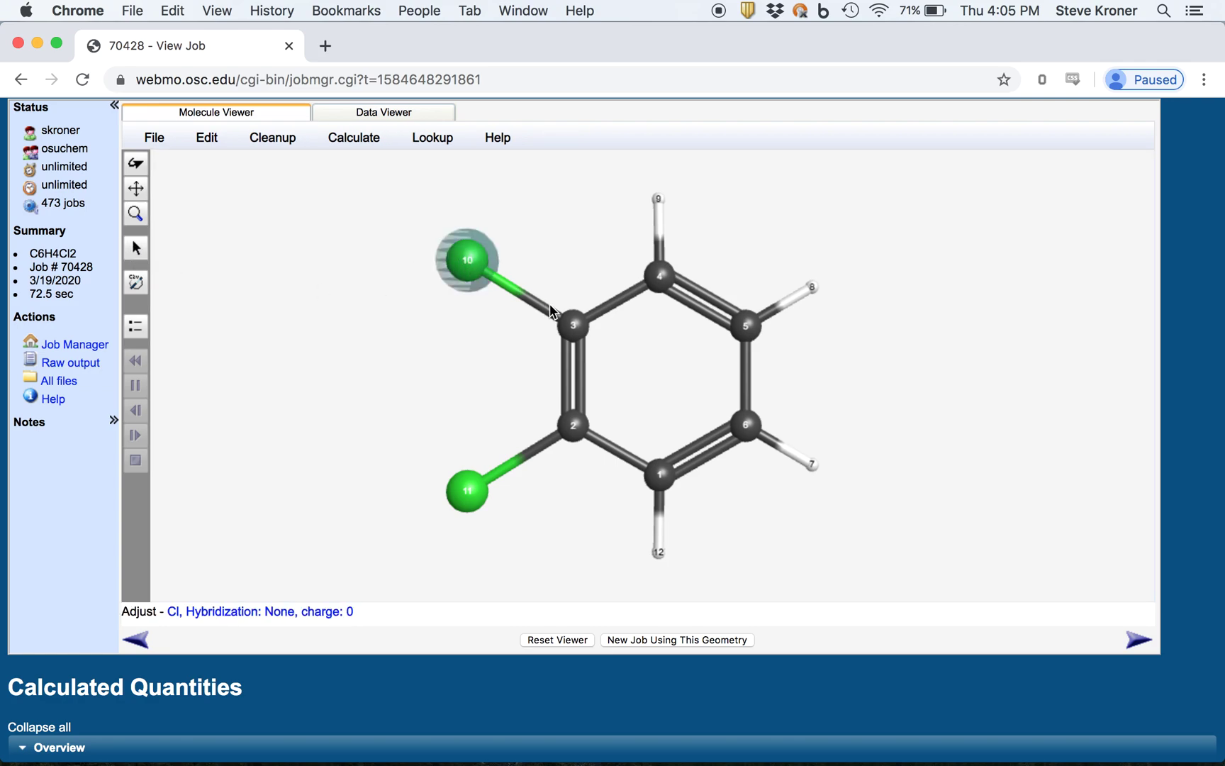
click(573, 321)
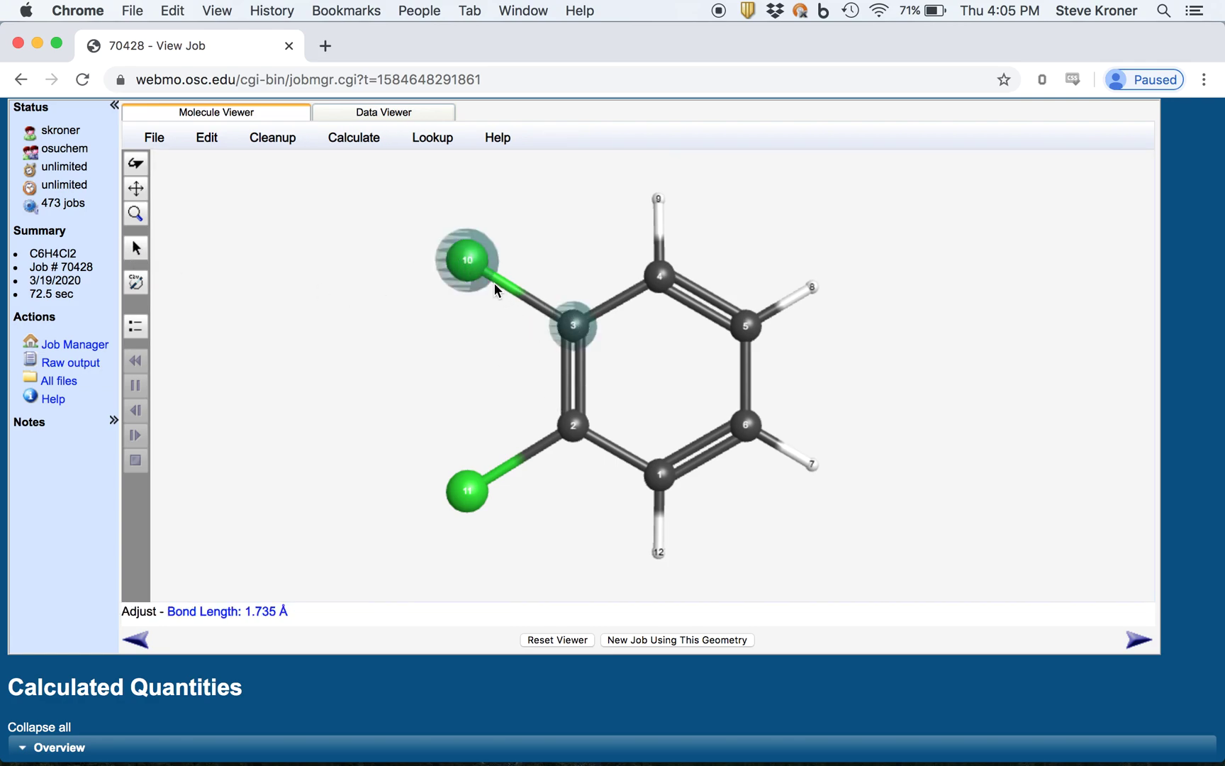
click(478, 268)
click(478, 274)
click(574, 323)
click(478, 271)
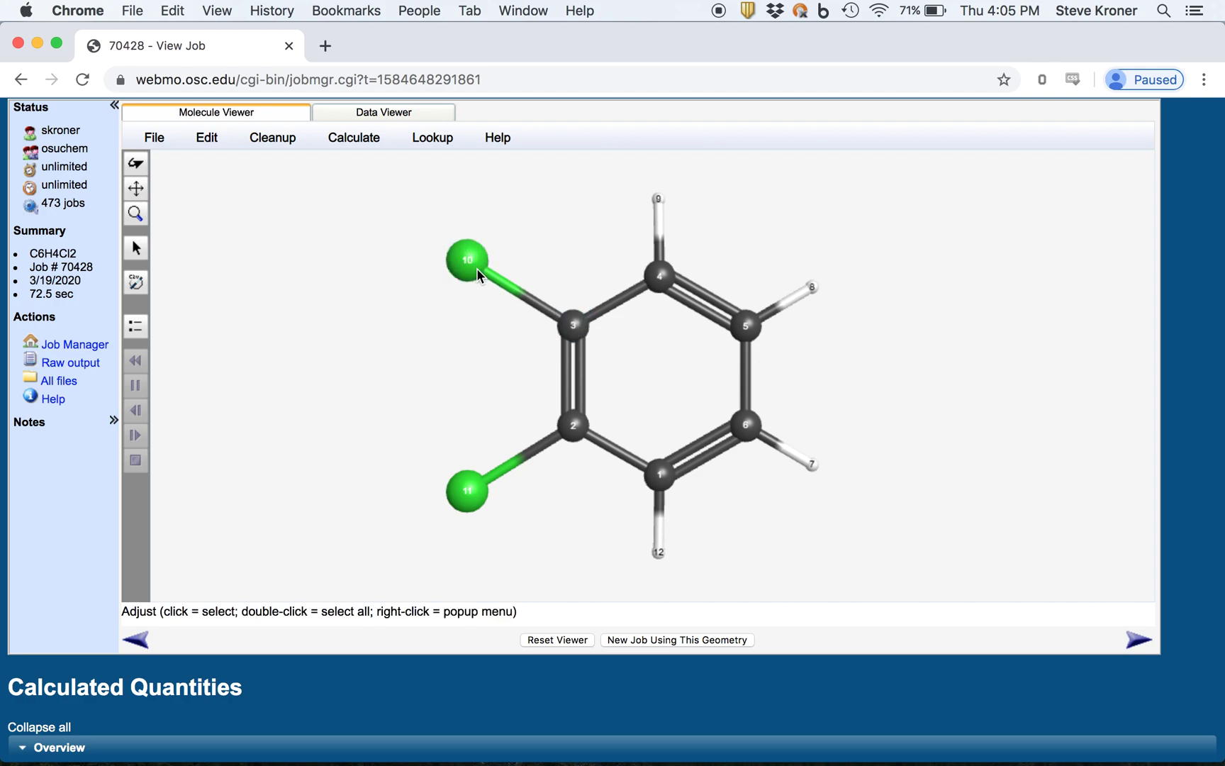
double_click(478, 274)
click(570, 278)
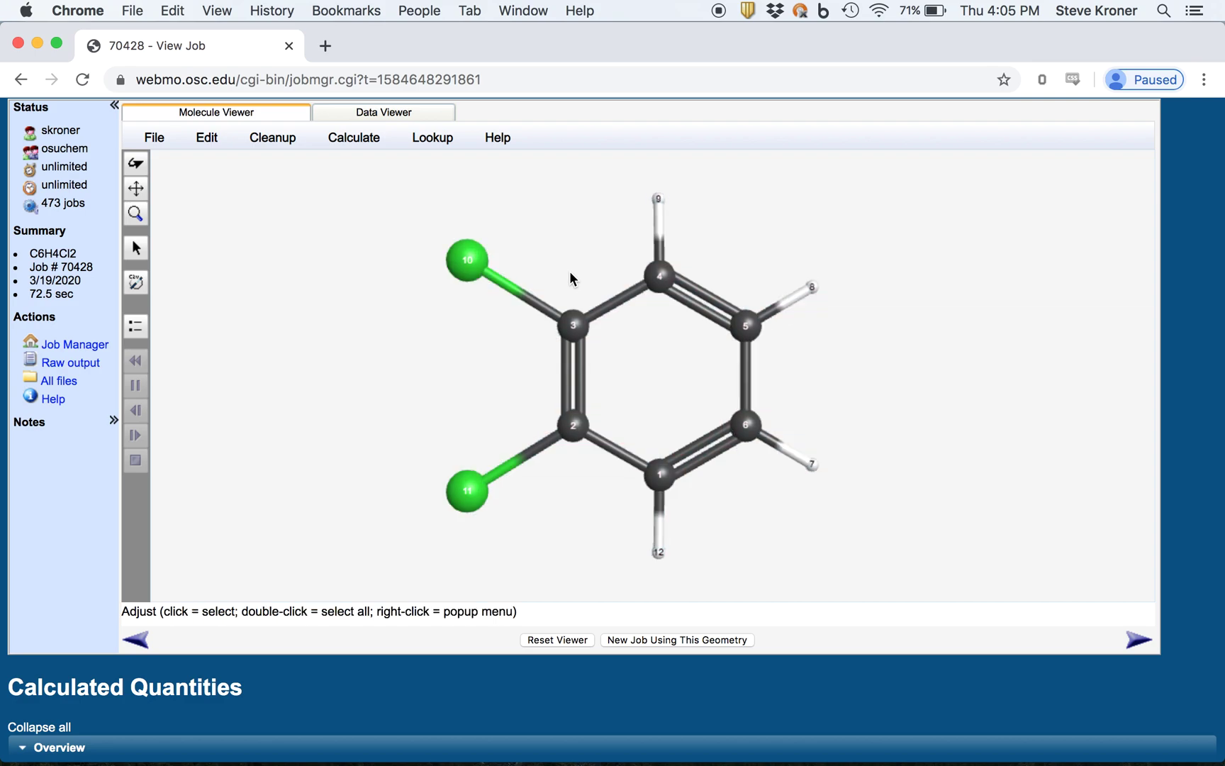
- Select Cl10, C3, C4 and H9 to read the 1.735 Å bond and 0.000° dihedral
click(481, 270)
click(574, 326)
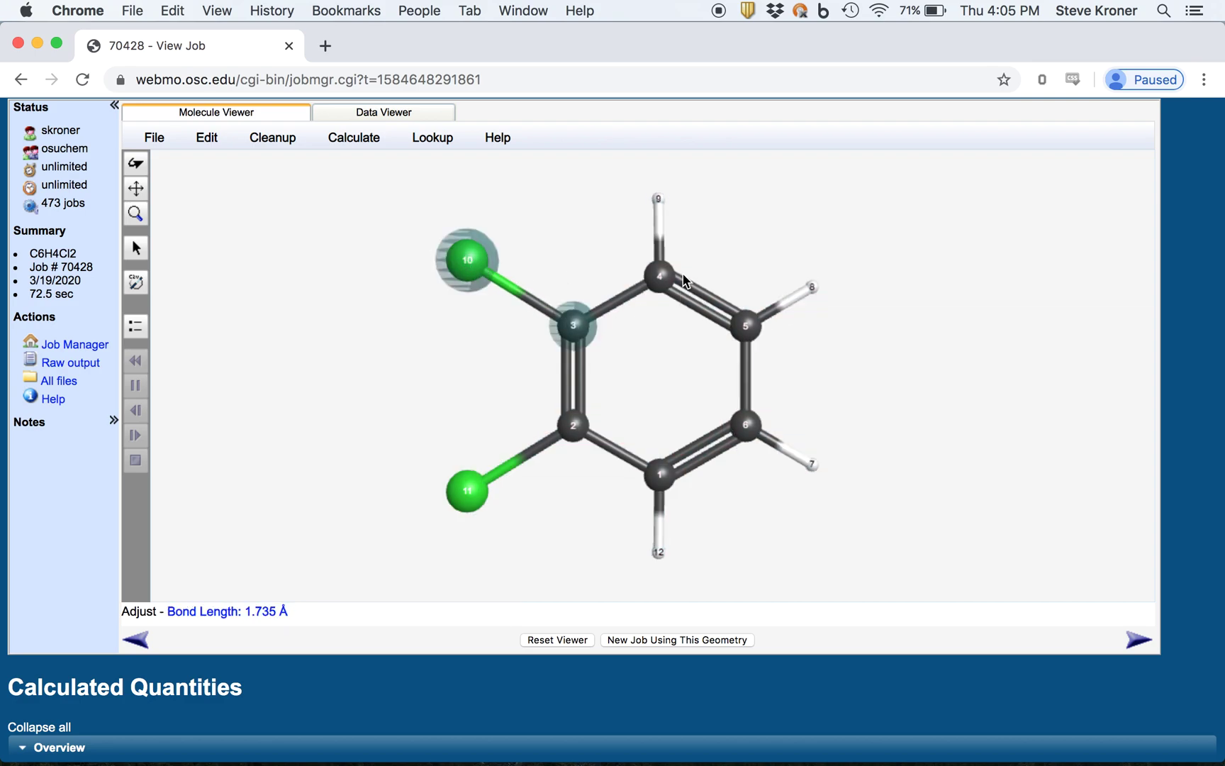
click(659, 283)
click(658, 200)
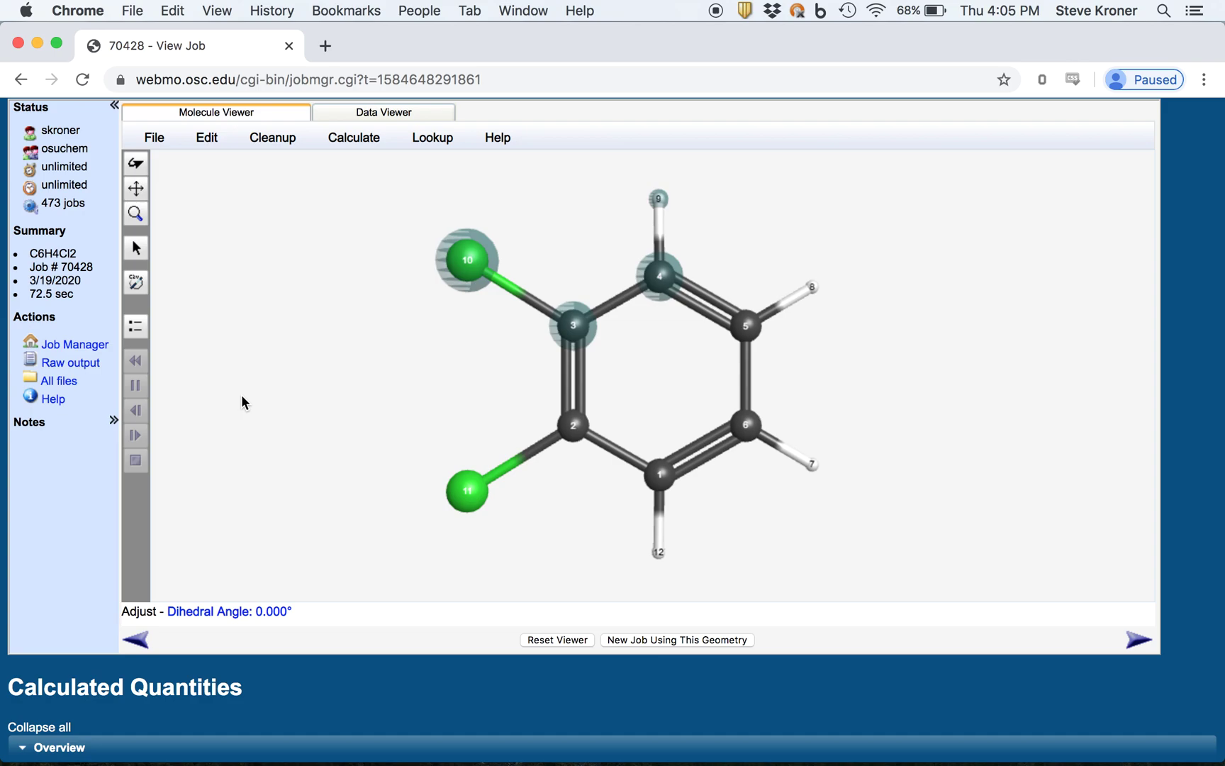
scroll(291, 510, down, 1)
- Scroll to the Overview table and highlight the RHF energy −1148.49689383 Hartree
scroll(303, 539, down, 10)
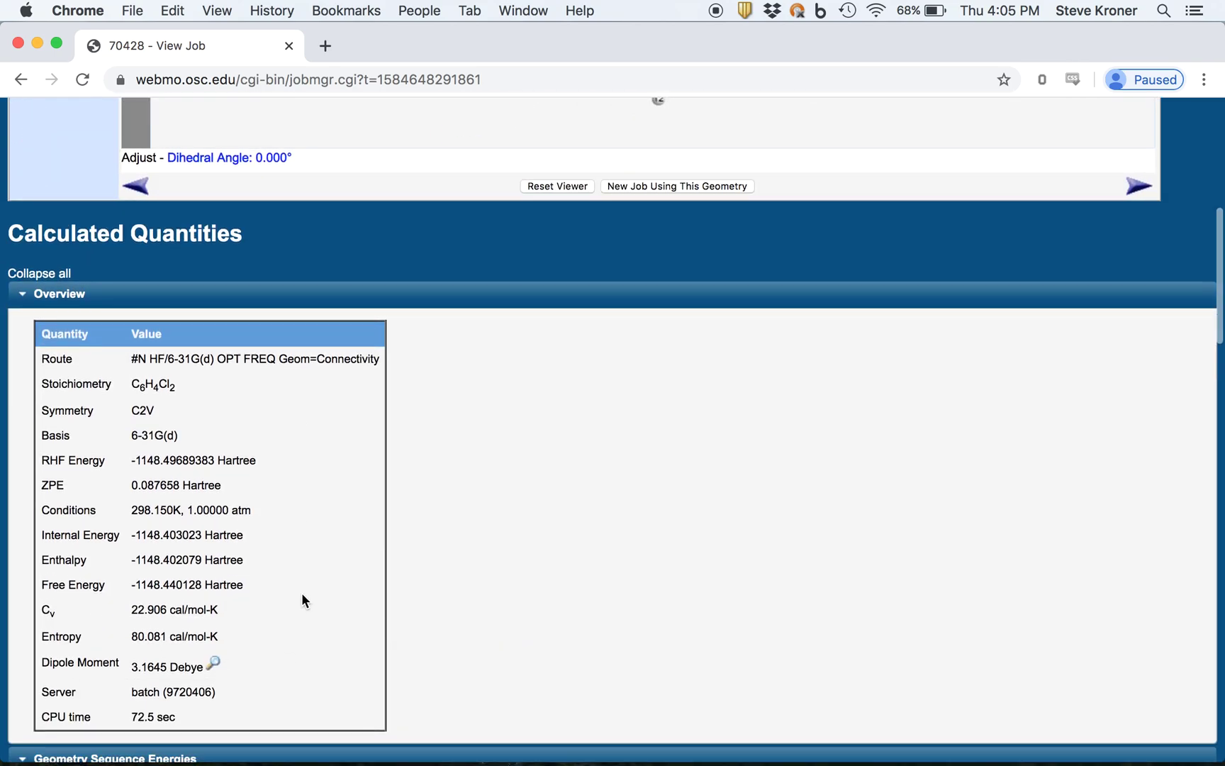
scroll(227, 503, up, 12)
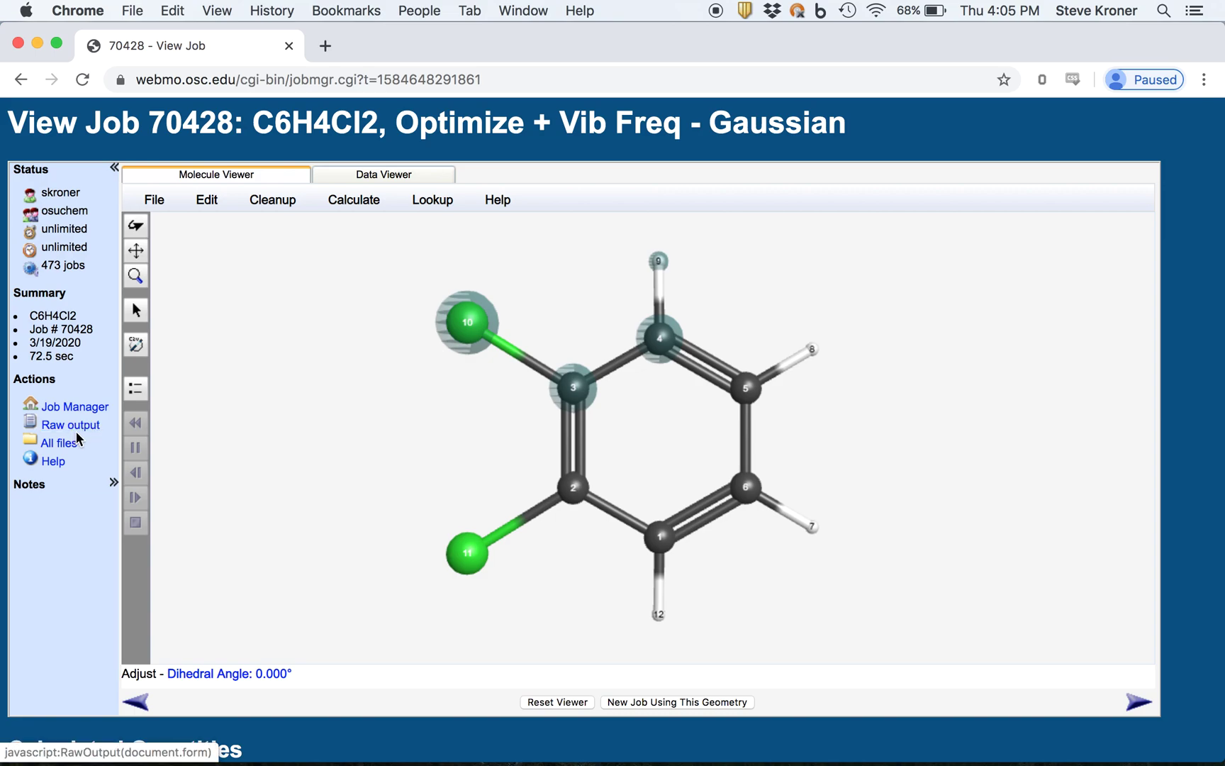
scroll(373, 514, down, 14)
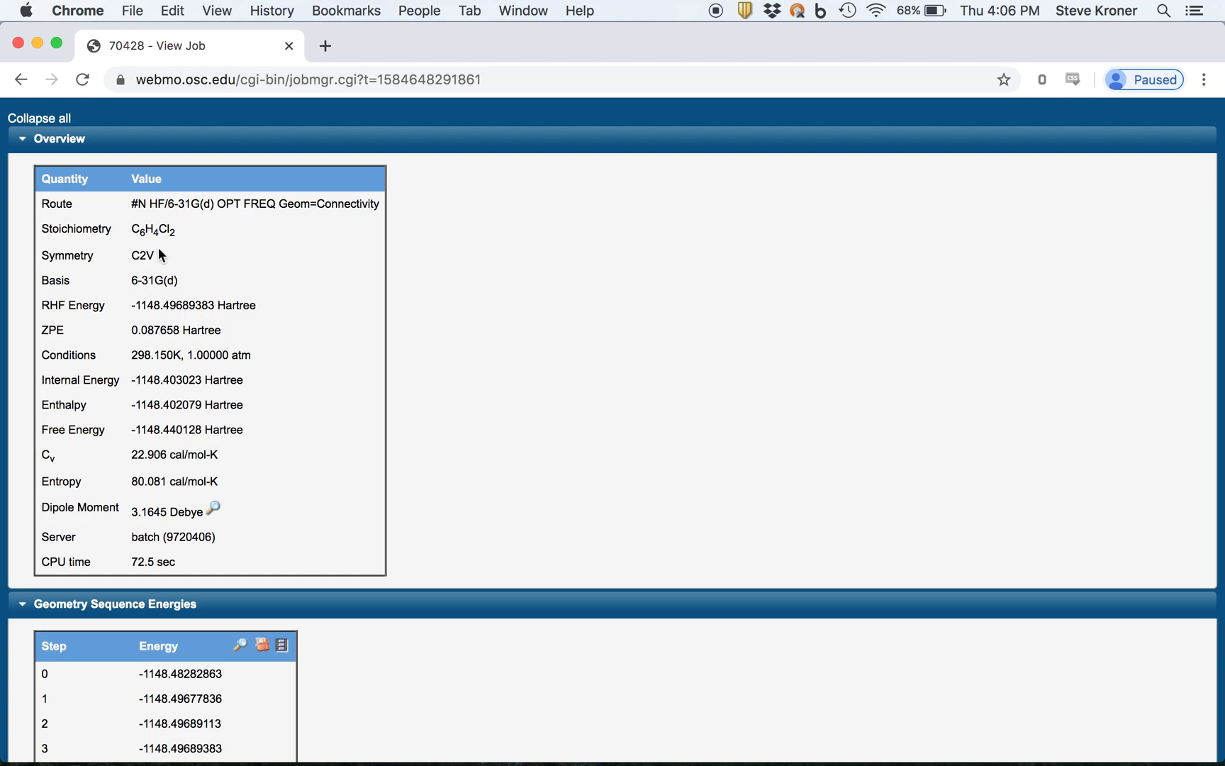
scroll(314, 305, up, 10)
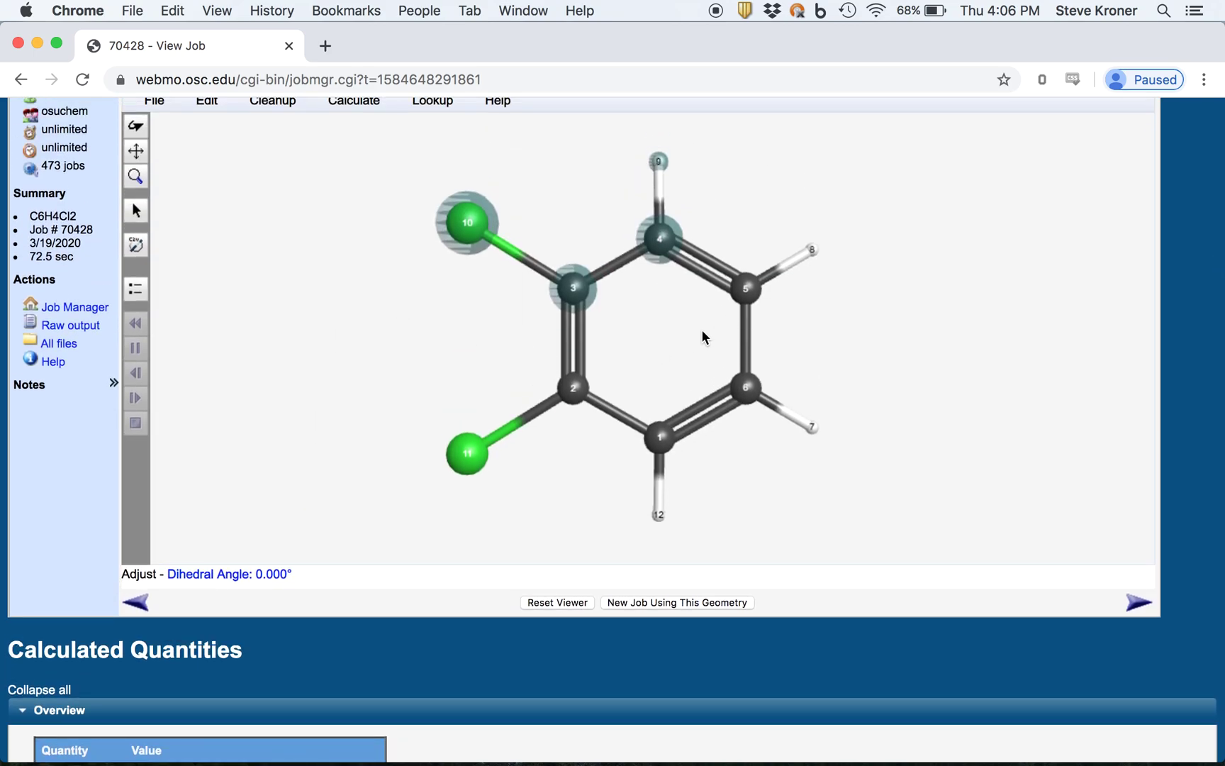
scroll(657, 333, down, 3)
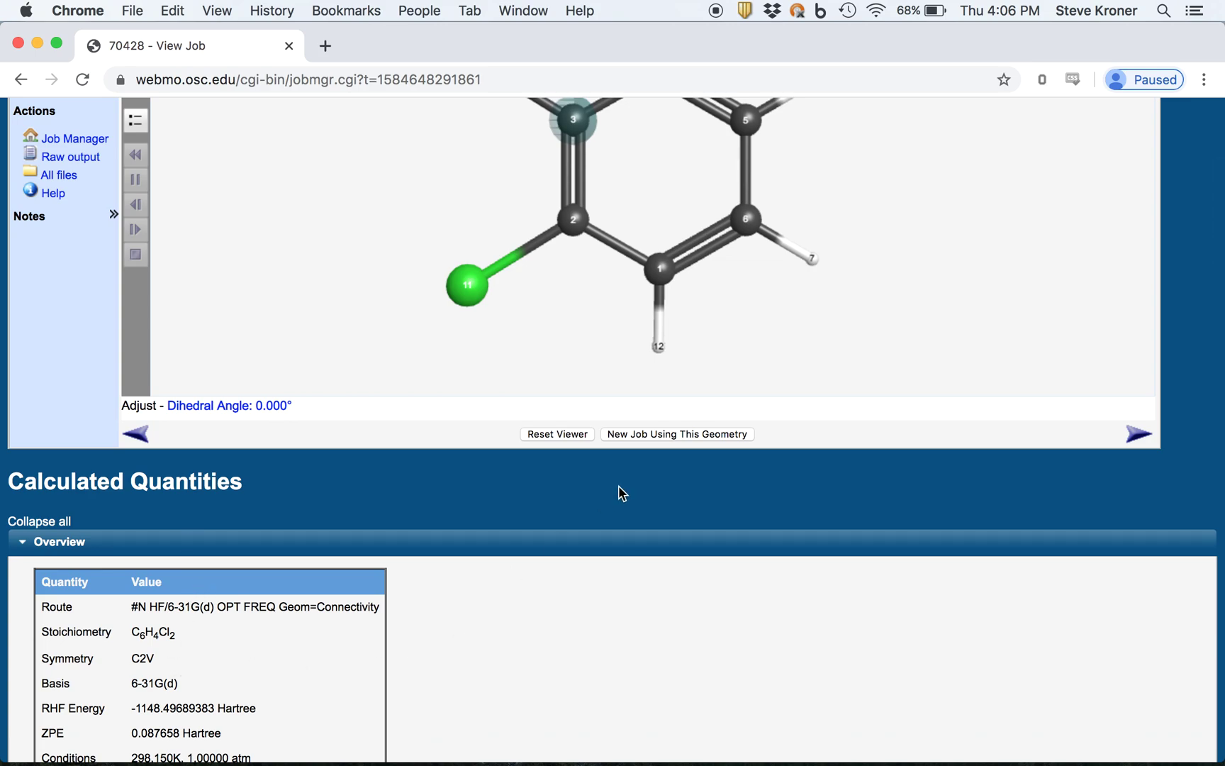
scroll(221, 583, down, 1)
scroll(220, 577, up, 1)
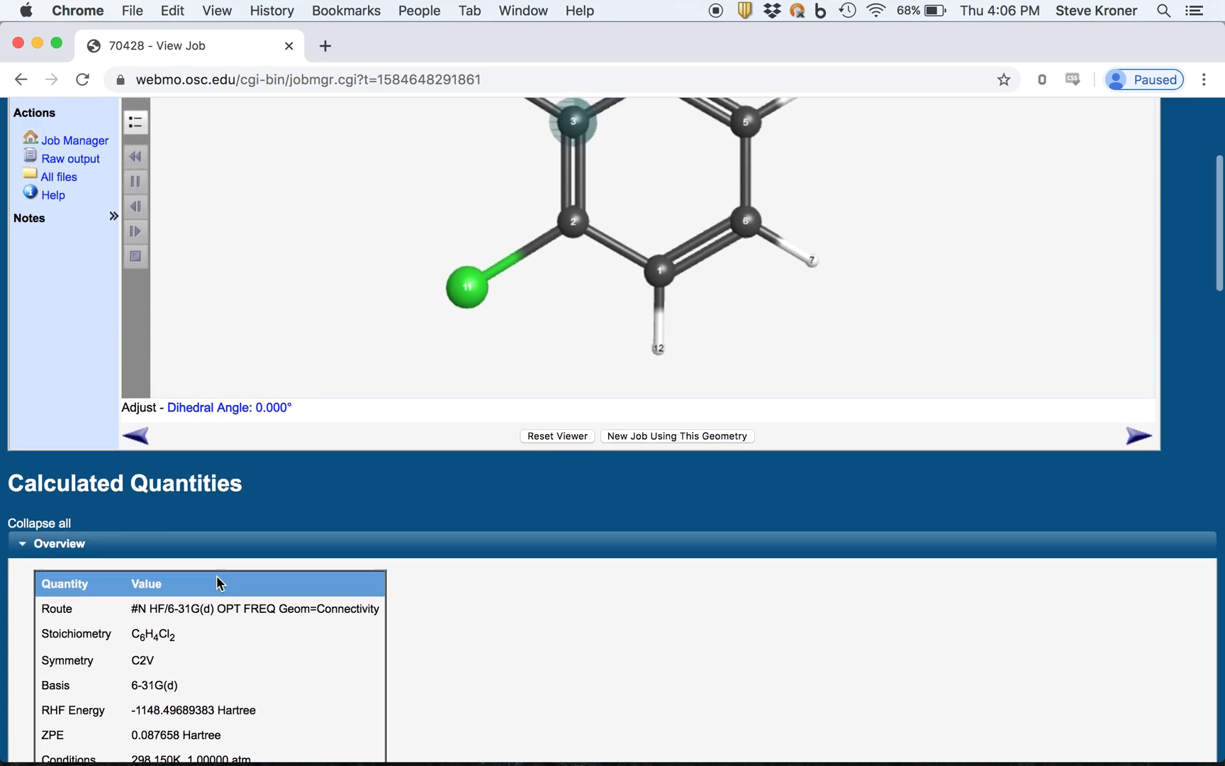
scroll(541, 467, up, 3)
scroll(456, 506, down, 3)
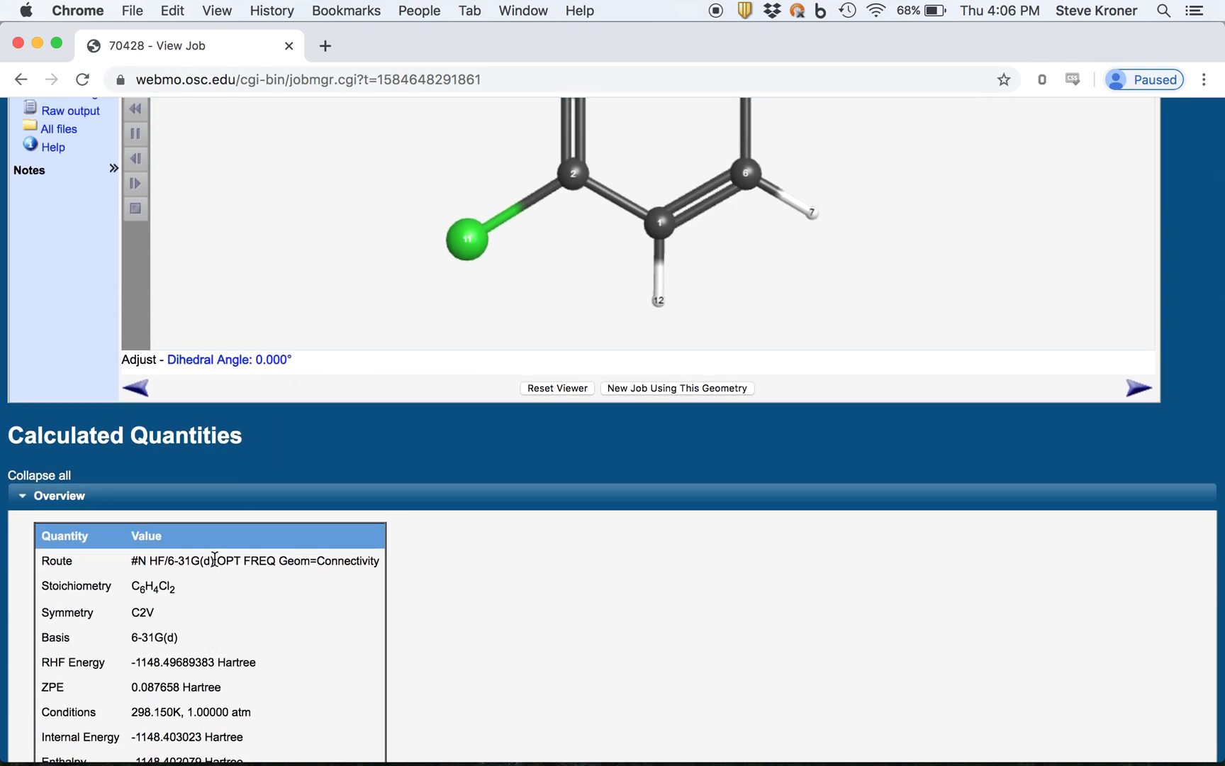
scroll(184, 609, down, 1)
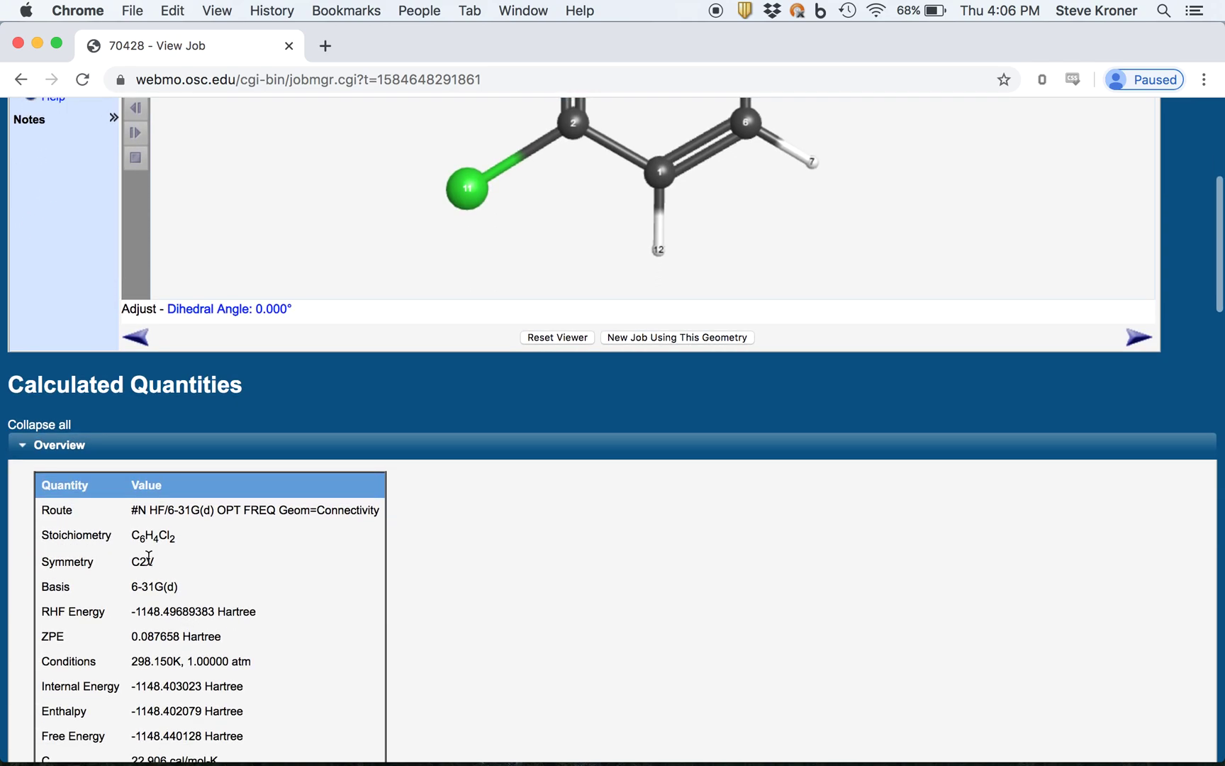
scroll(164, 572, down, 3)
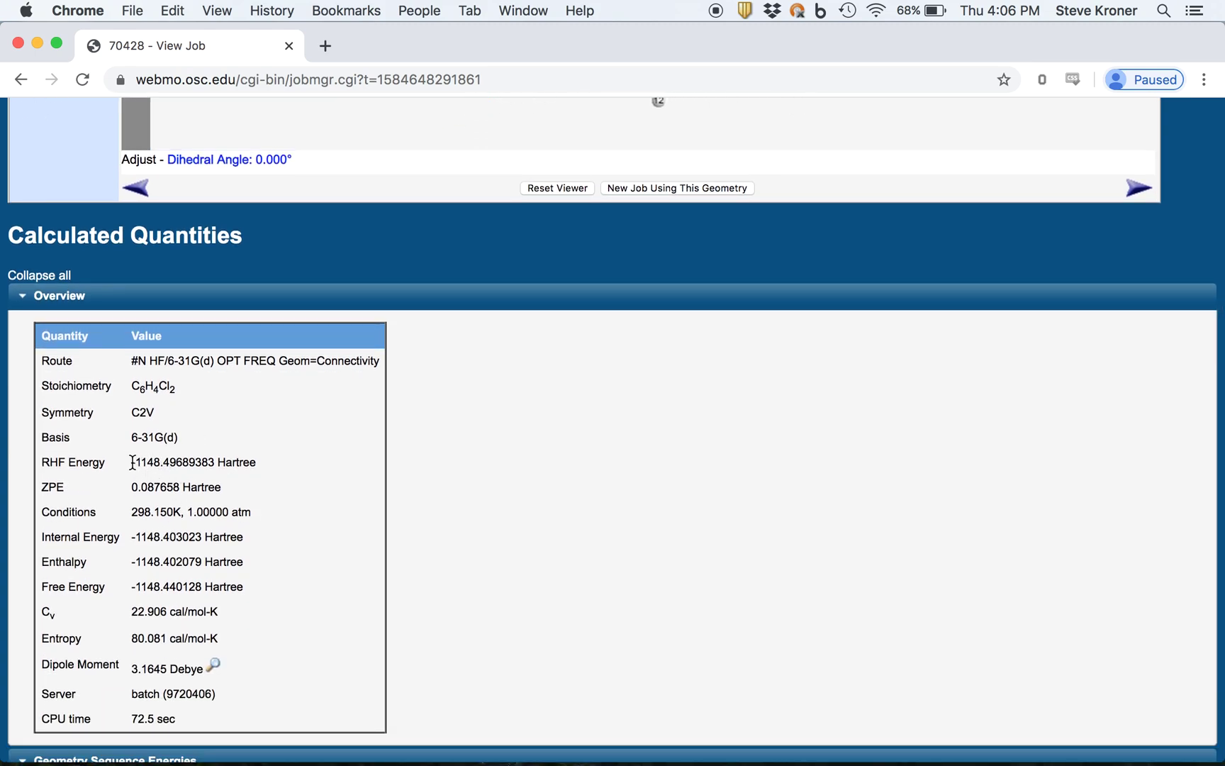
drag(131, 462, 213, 461)
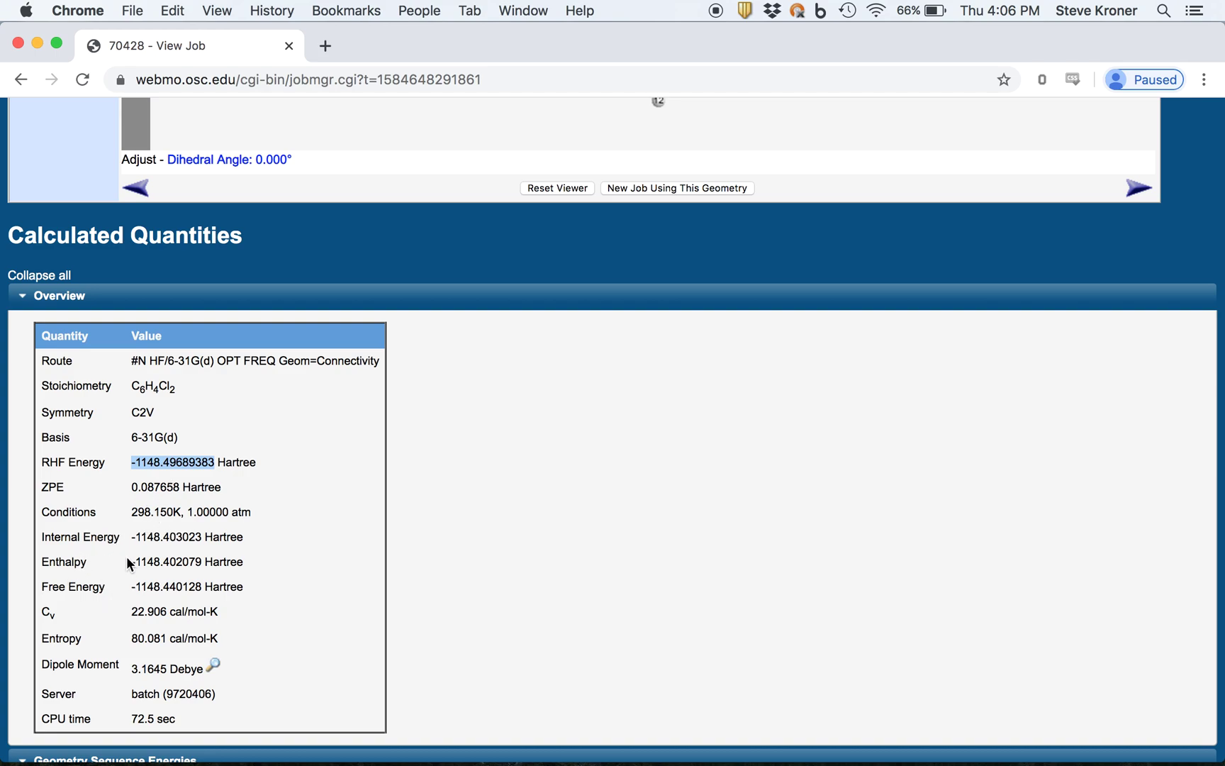
- Highlight the Enthalpy value −1148.402079, then the Free Energy value instead
drag(129, 562, 210, 564)
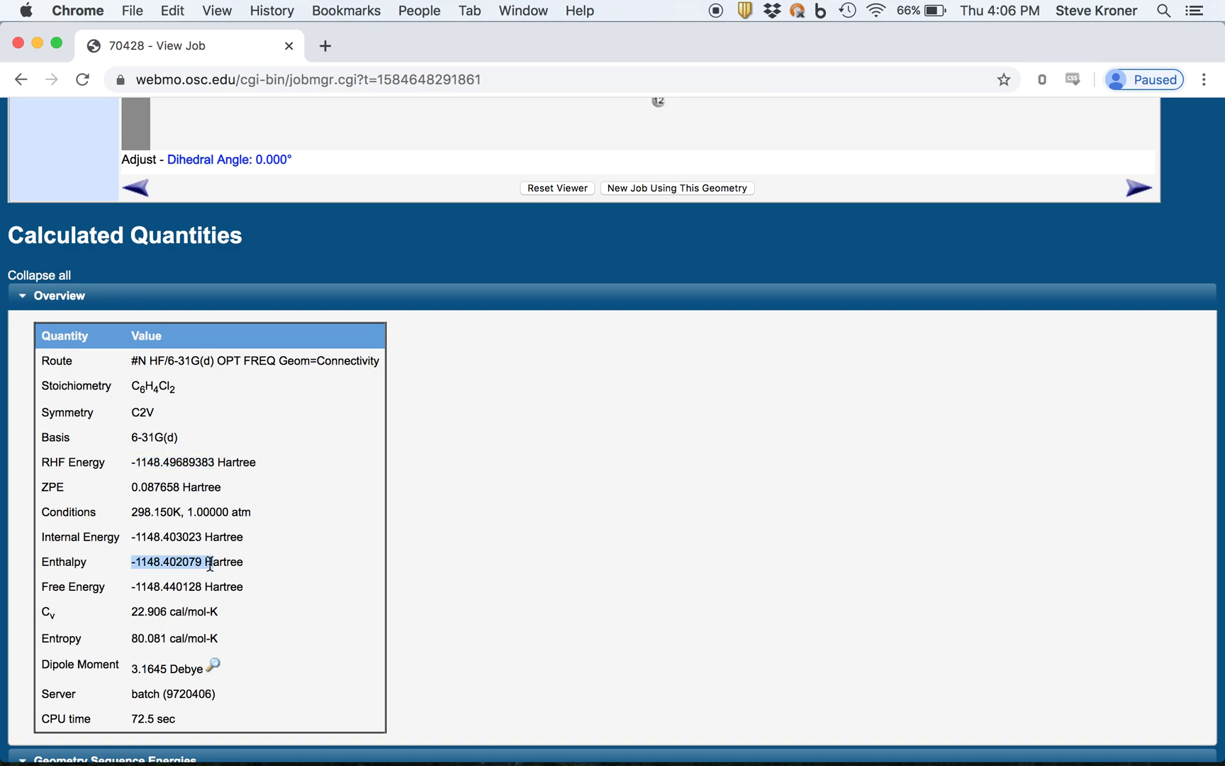
click(130, 598)
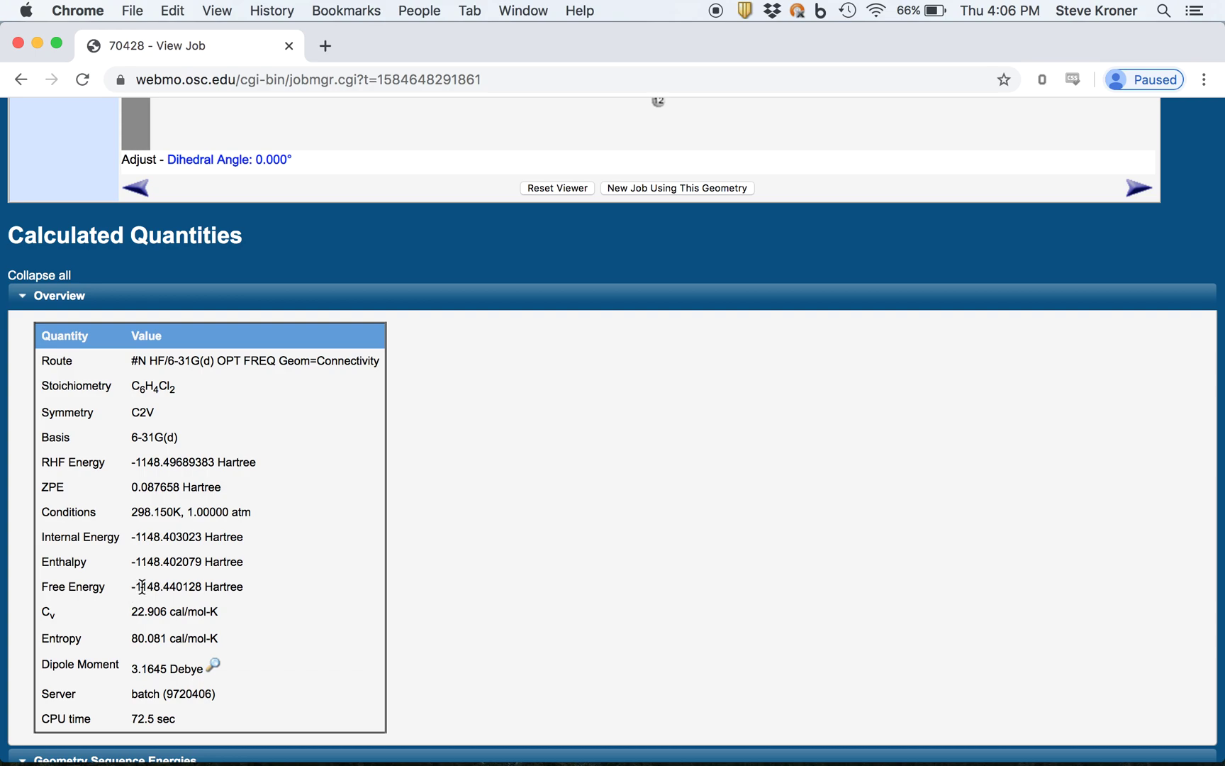
drag(133, 585, 203, 586)
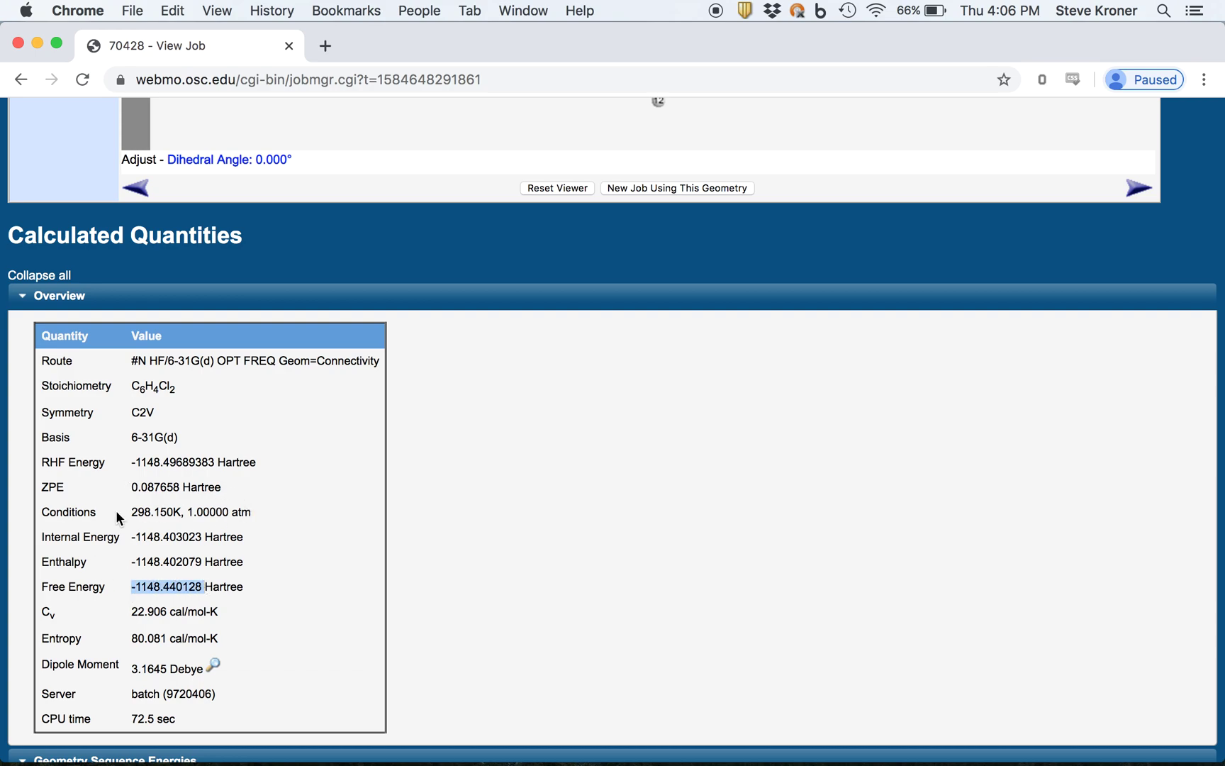
- Highlight the 3.1645 Debye Dipole Moment value in the Overview table
scroll(124, 634, down, 1)
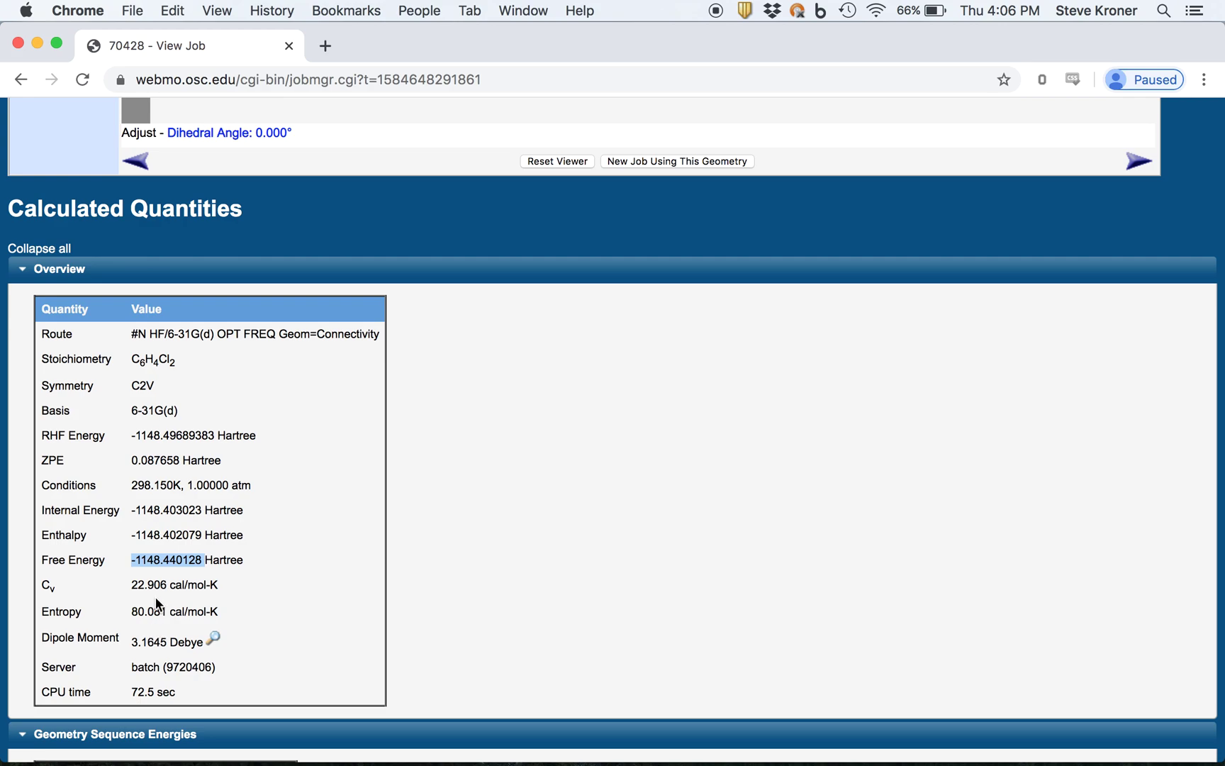
scroll(135, 570, down, 2)
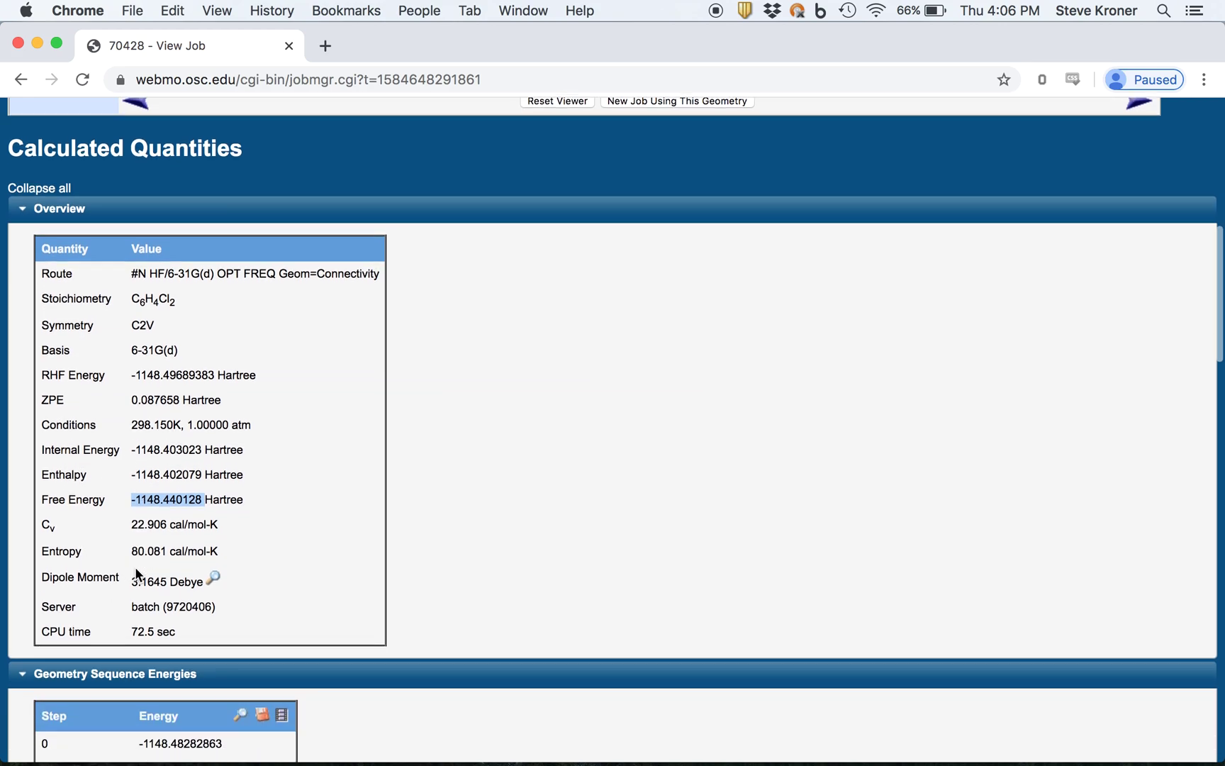
scroll(137, 573, down, 3)
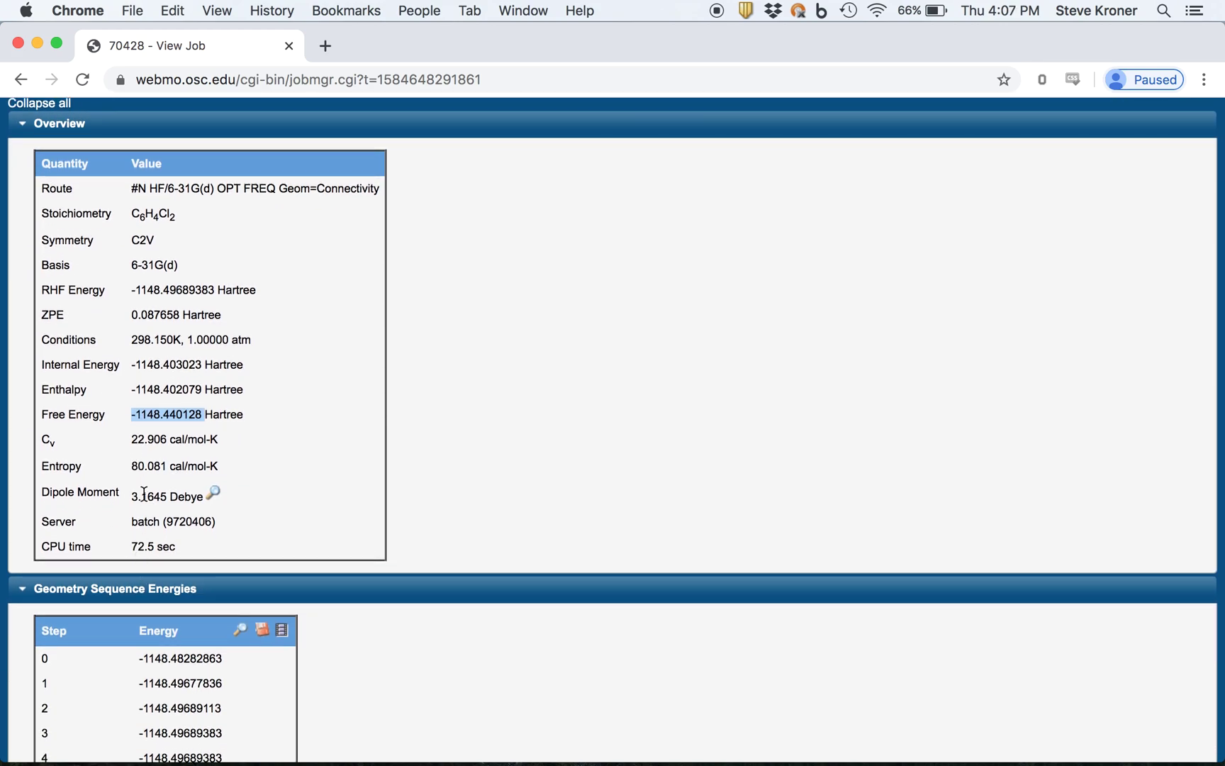
double_click(144, 492)
scroll(207, 496, down, 3)
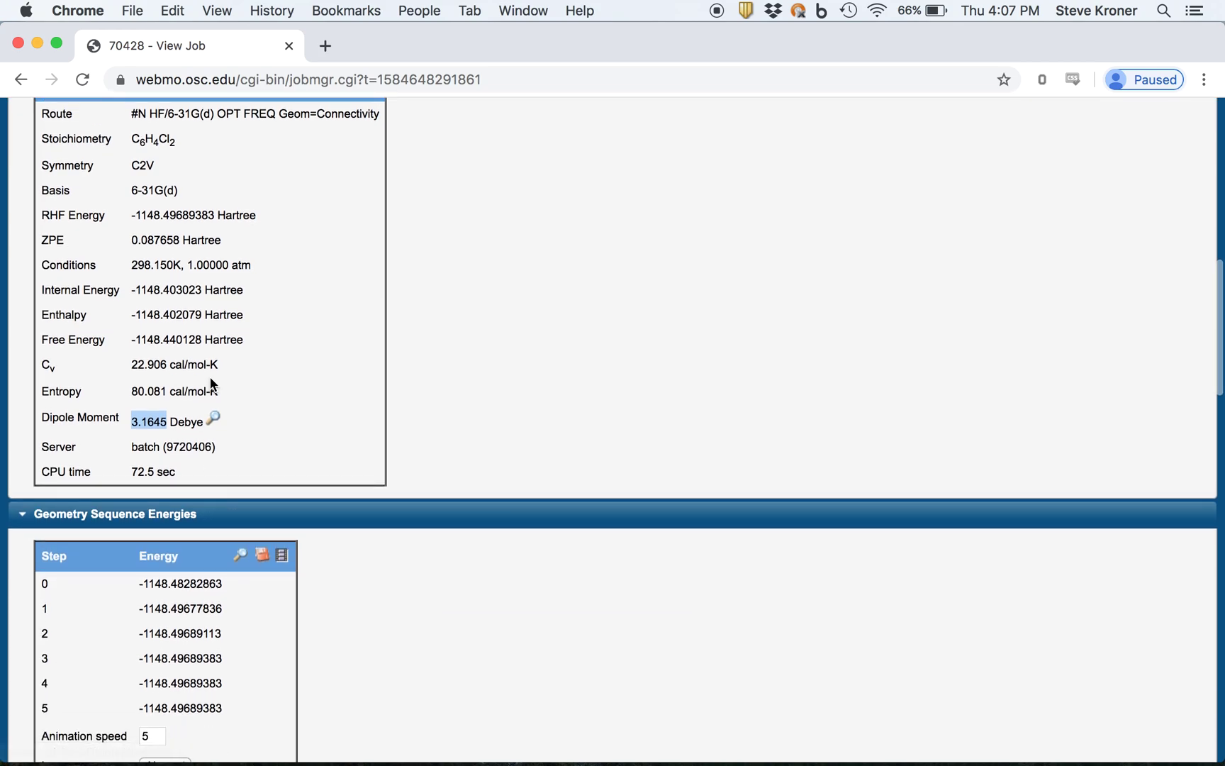
scroll(198, 458, down, 3)
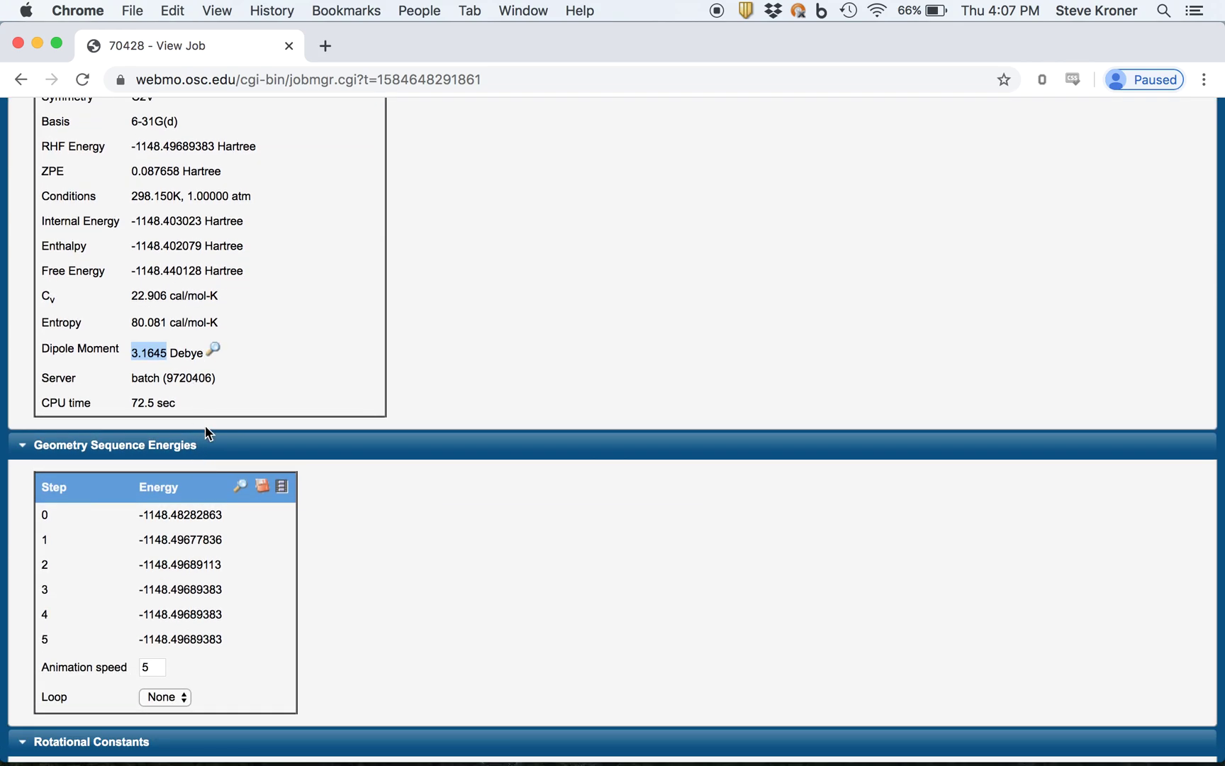
scroll(206, 429, down, 2)
- Show the dipole vector on the molecule, then scroll to the Geometry Sequence Energies table
click(213, 292)
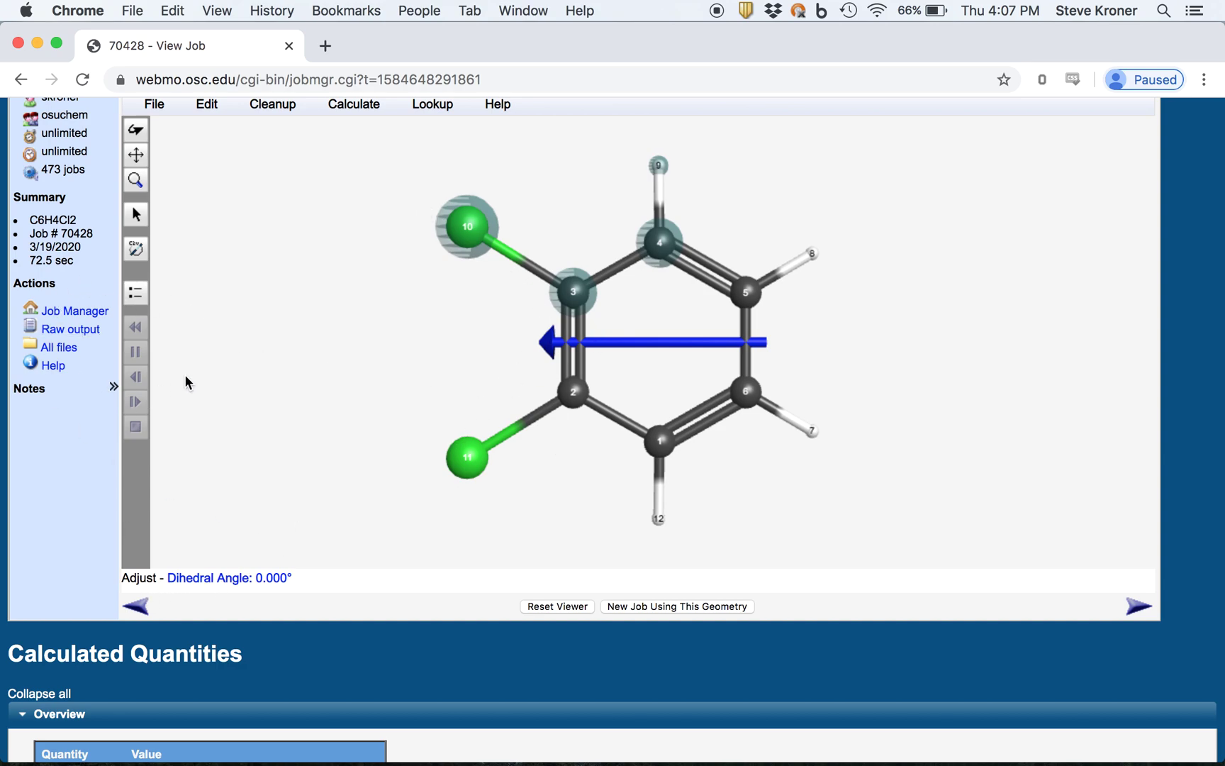
scroll(241, 628, down, 3)
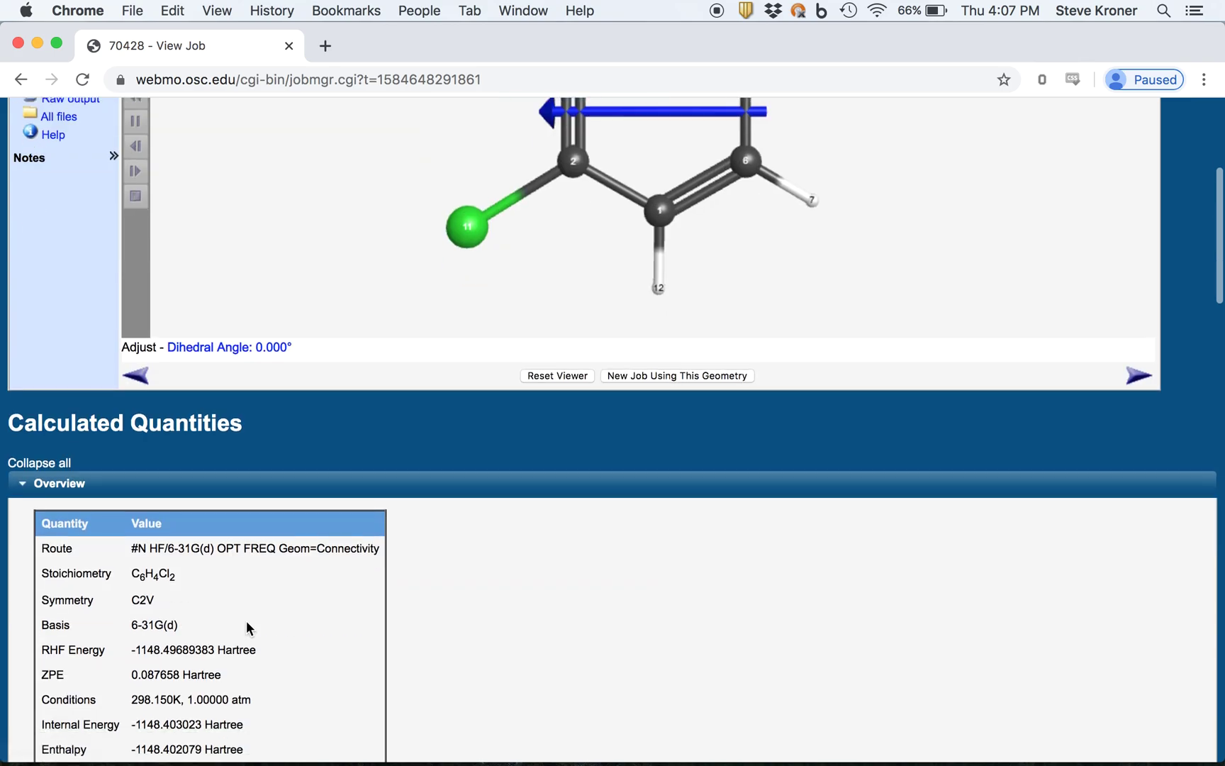
scroll(246, 620, down, 10)
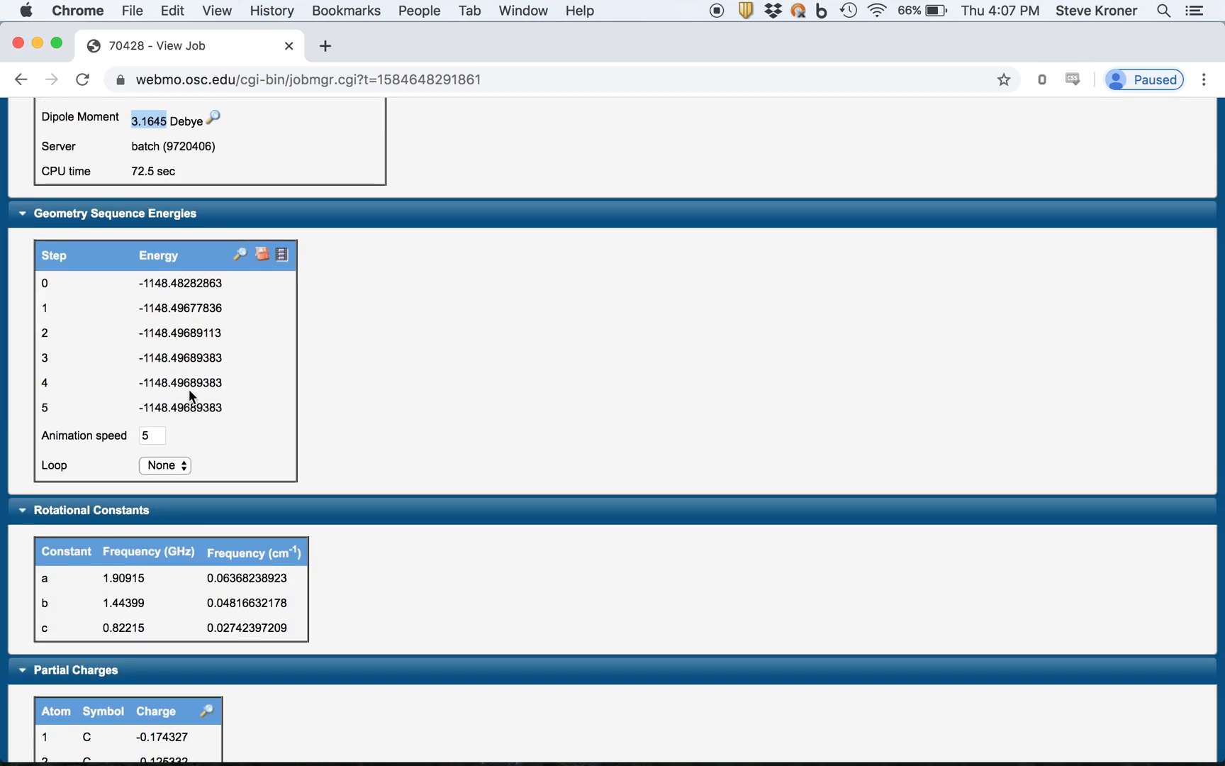
scroll(189, 392, up, 2)
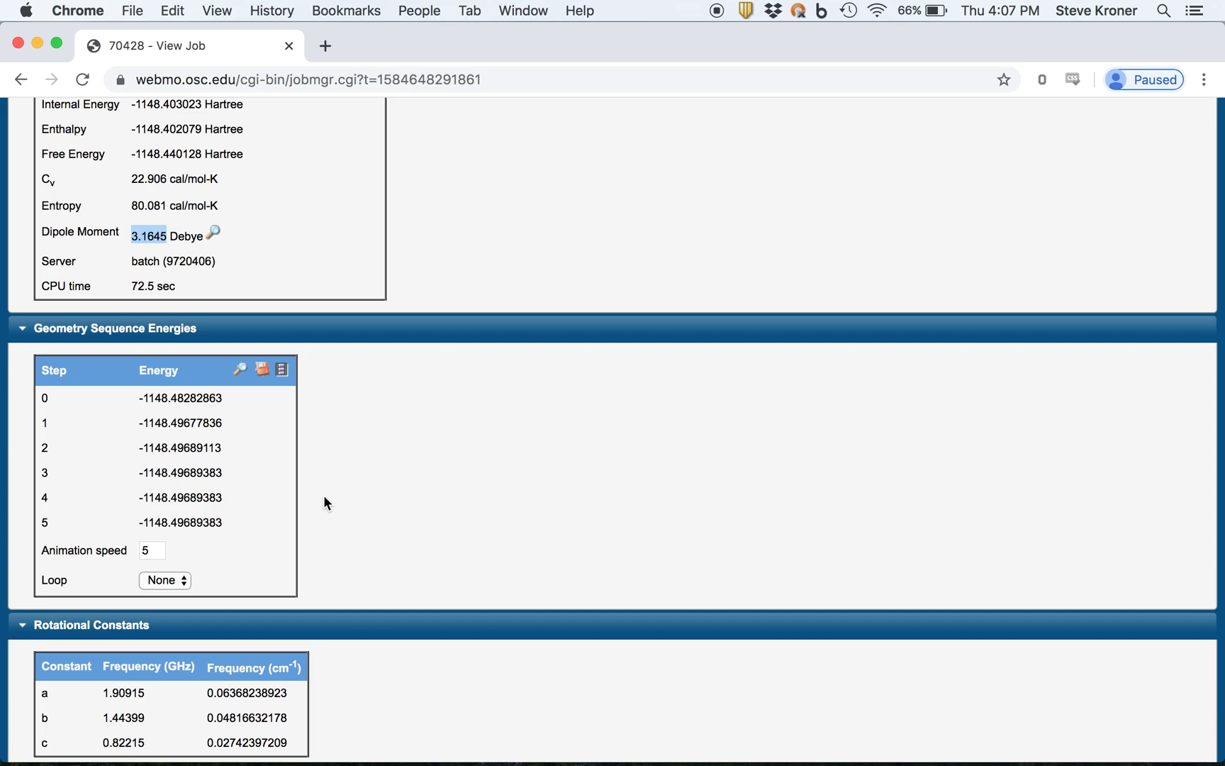
- Scroll past rotational constants and partial charges to mode 1 (A2, 151.5198 cm⁻¹)
scroll(323, 494, up, 15)
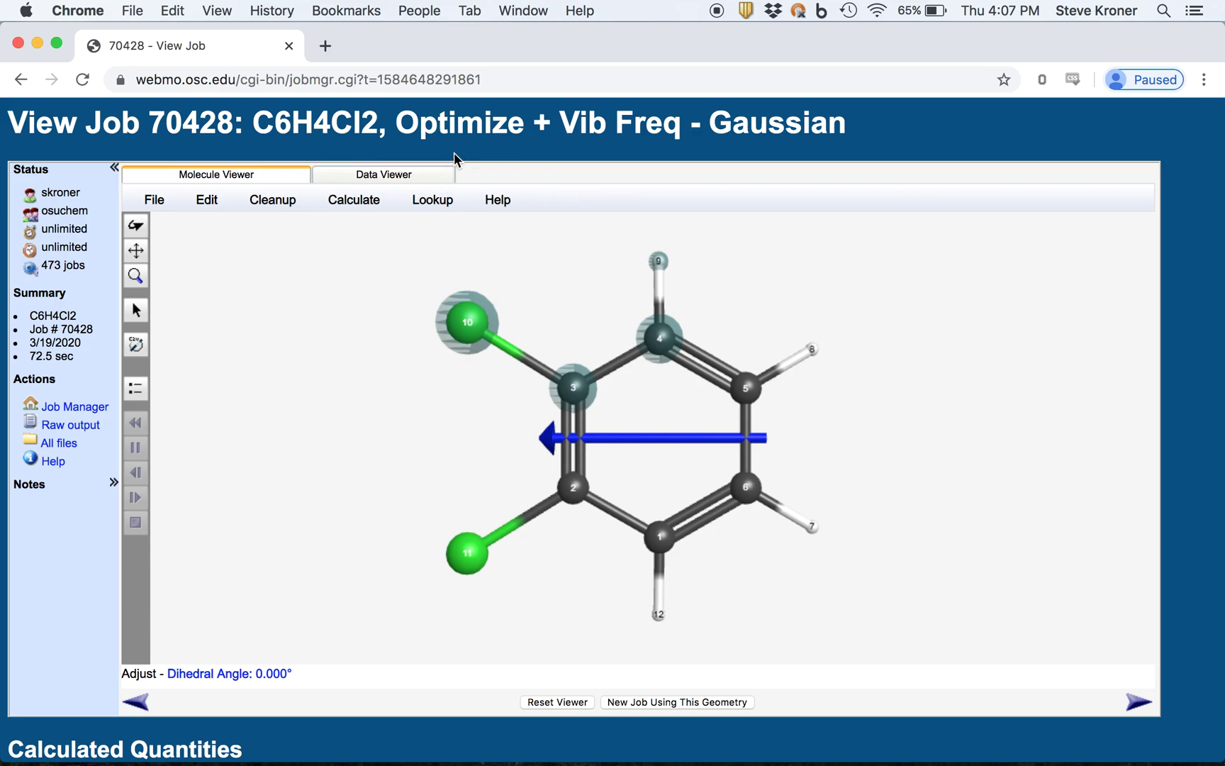
scroll(432, 147, down, 1)
scroll(432, 146, down, 15)
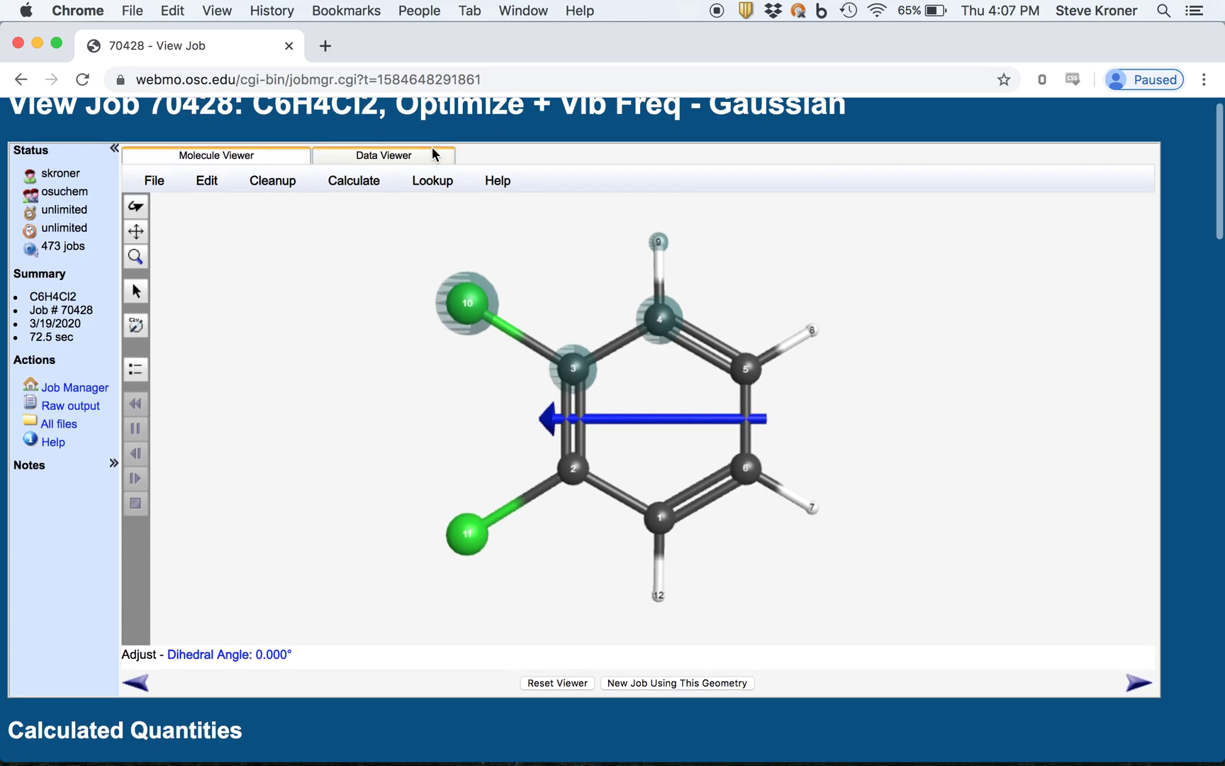
scroll(432, 149, down, 5)
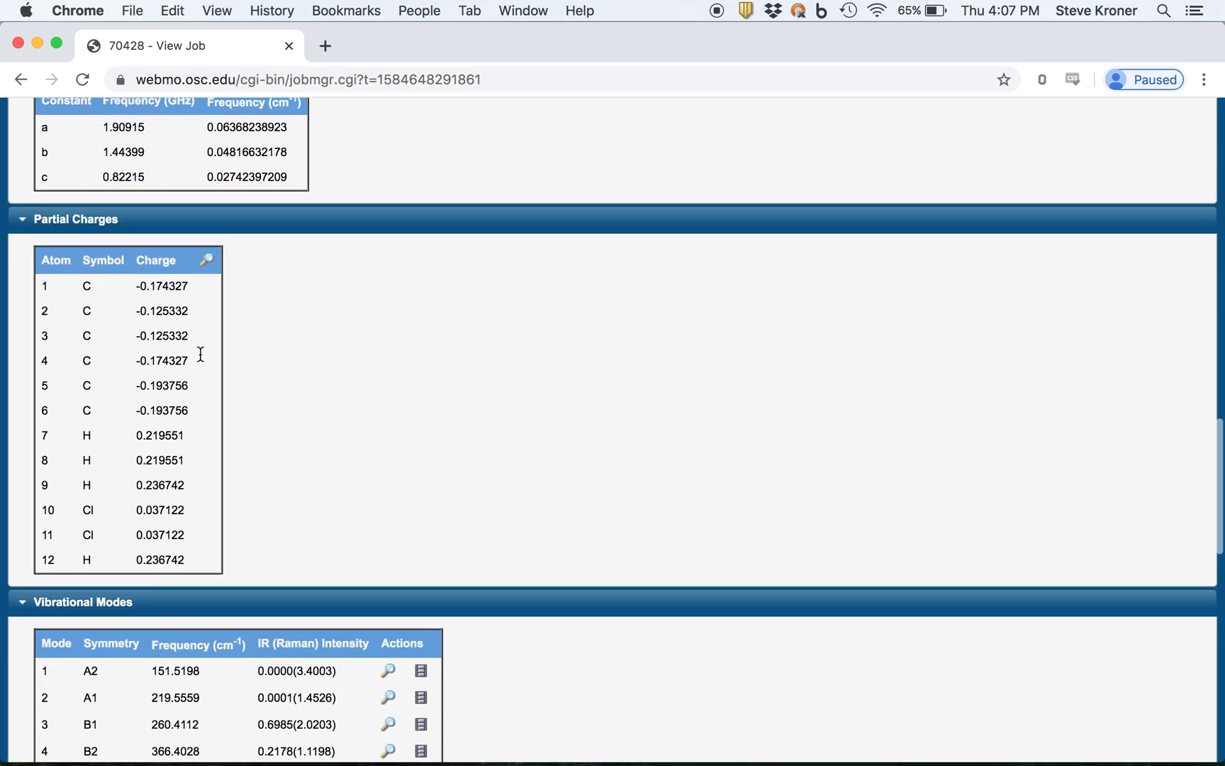
scroll(247, 525, down, 3)
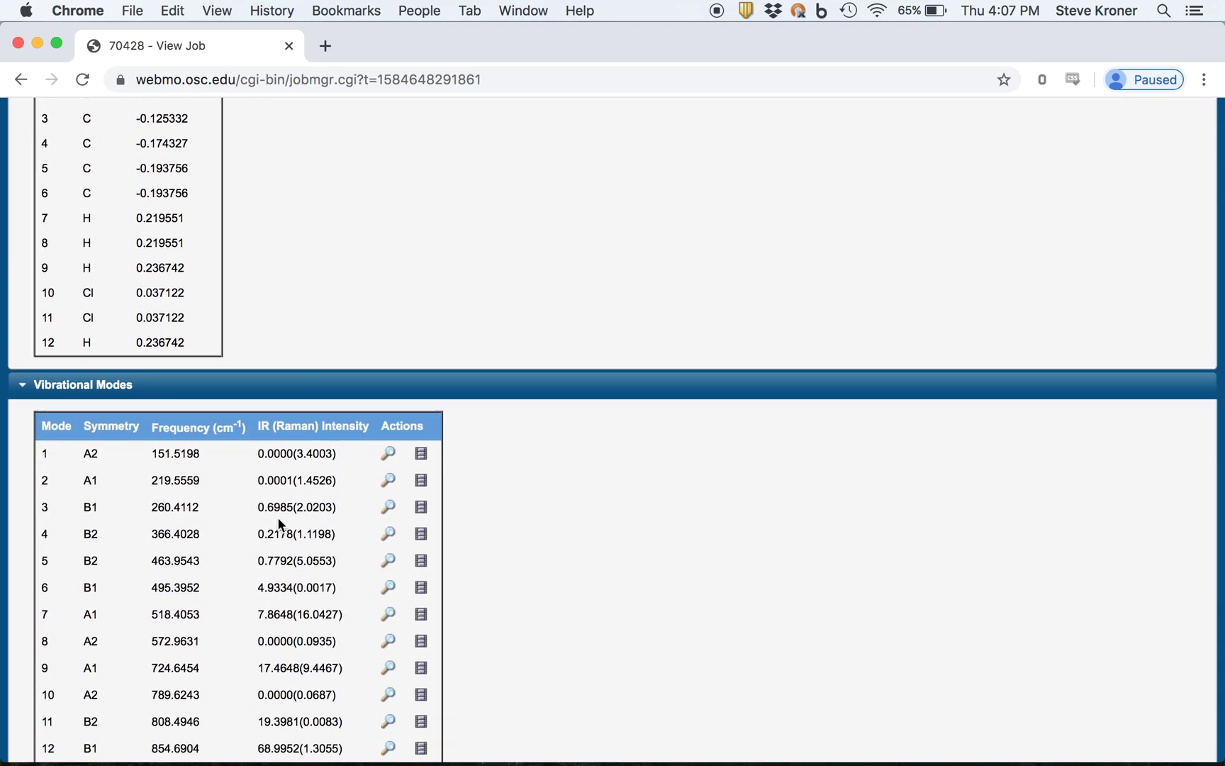
scroll(280, 525, up, 7)
scroll(209, 318, up, 3)
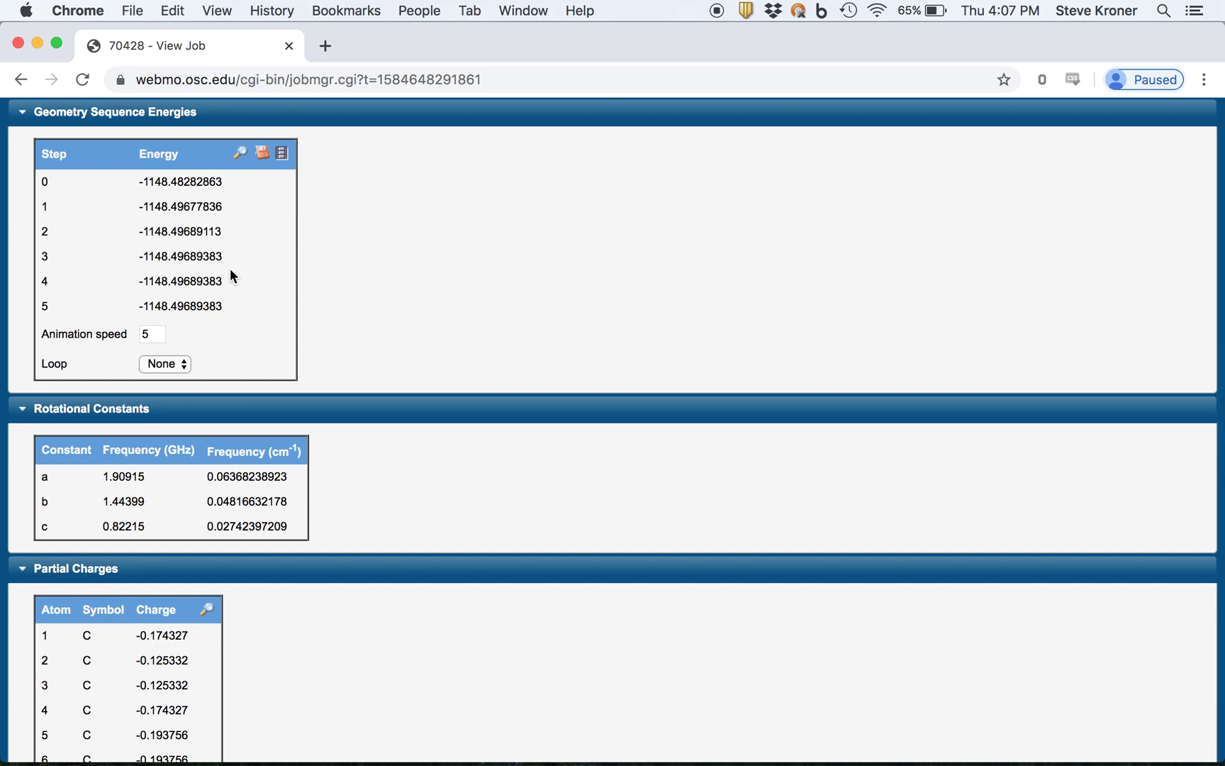
scroll(246, 322, down, 7)
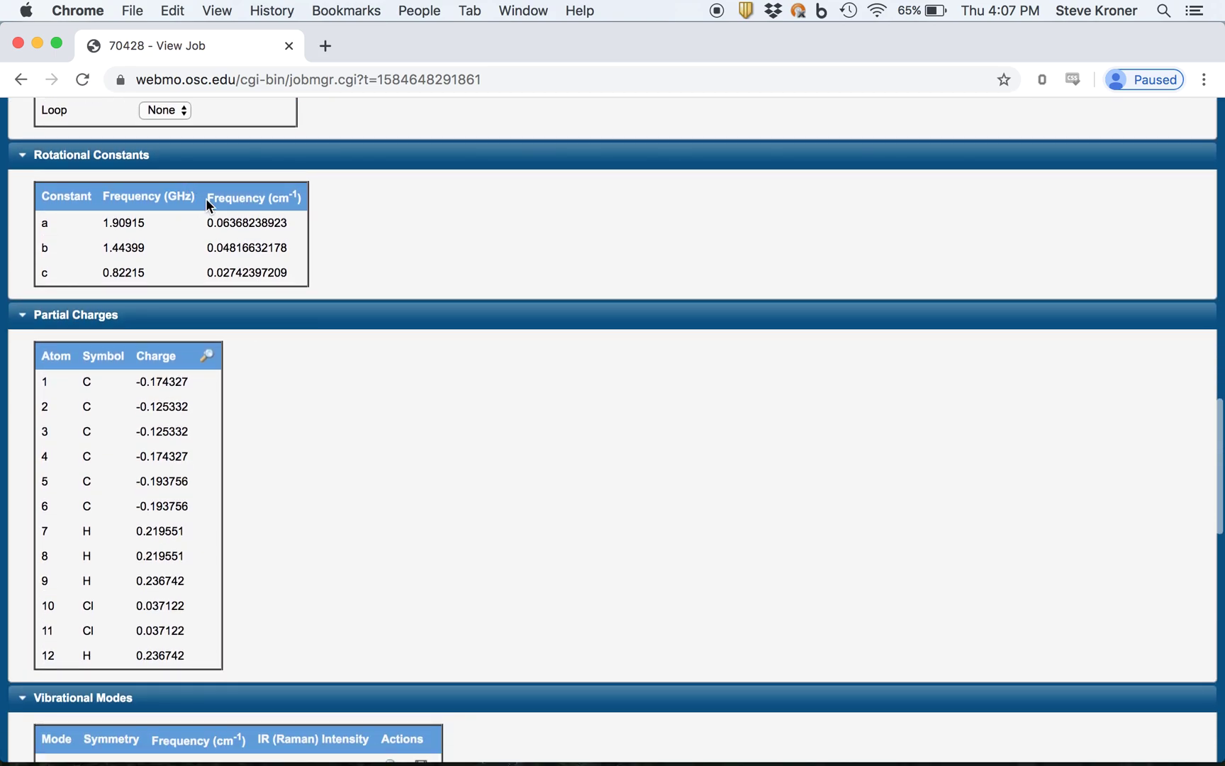
scroll(209, 206, up, 6)
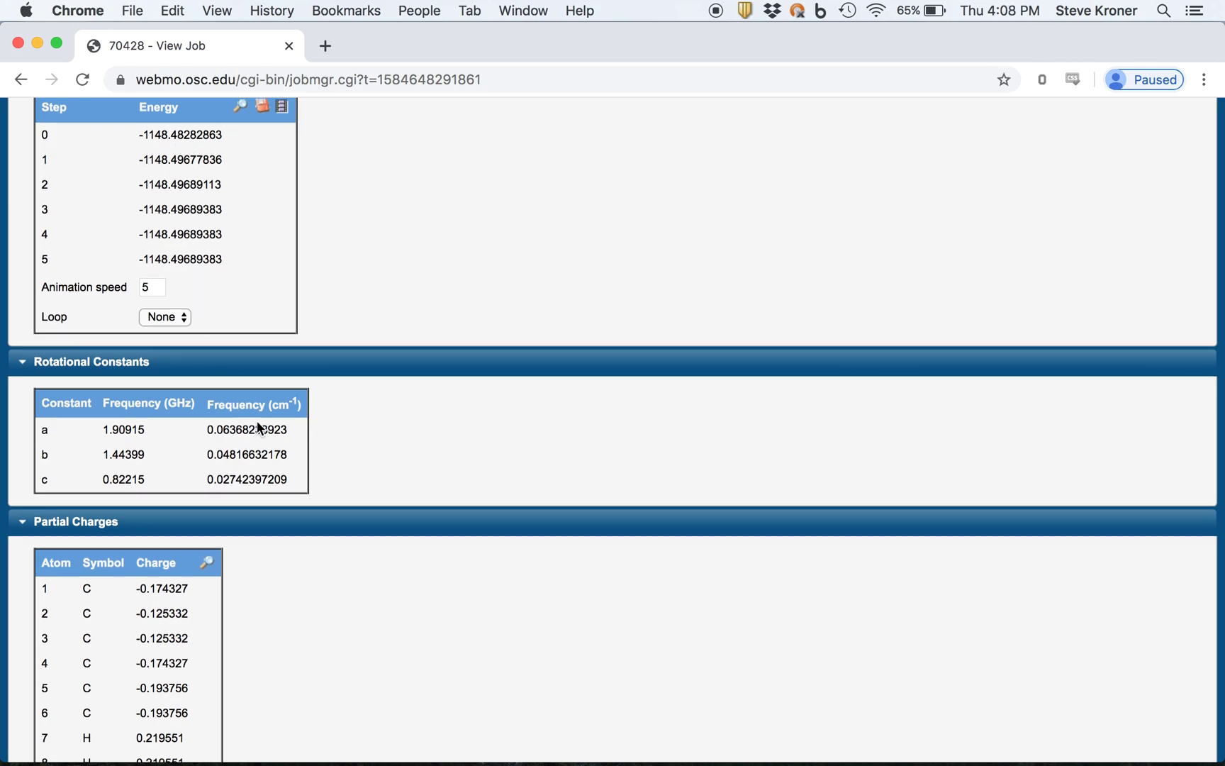
scroll(257, 420, down, 6)
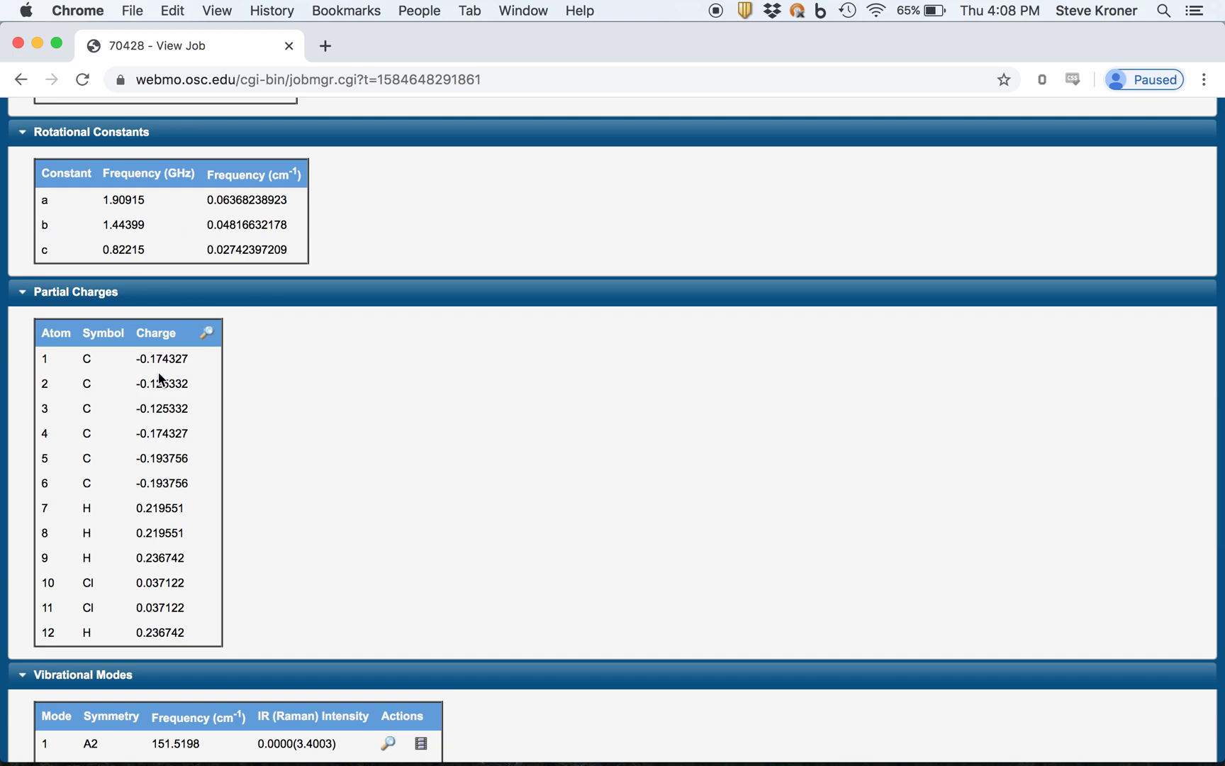
scroll(283, 220, down, 14)
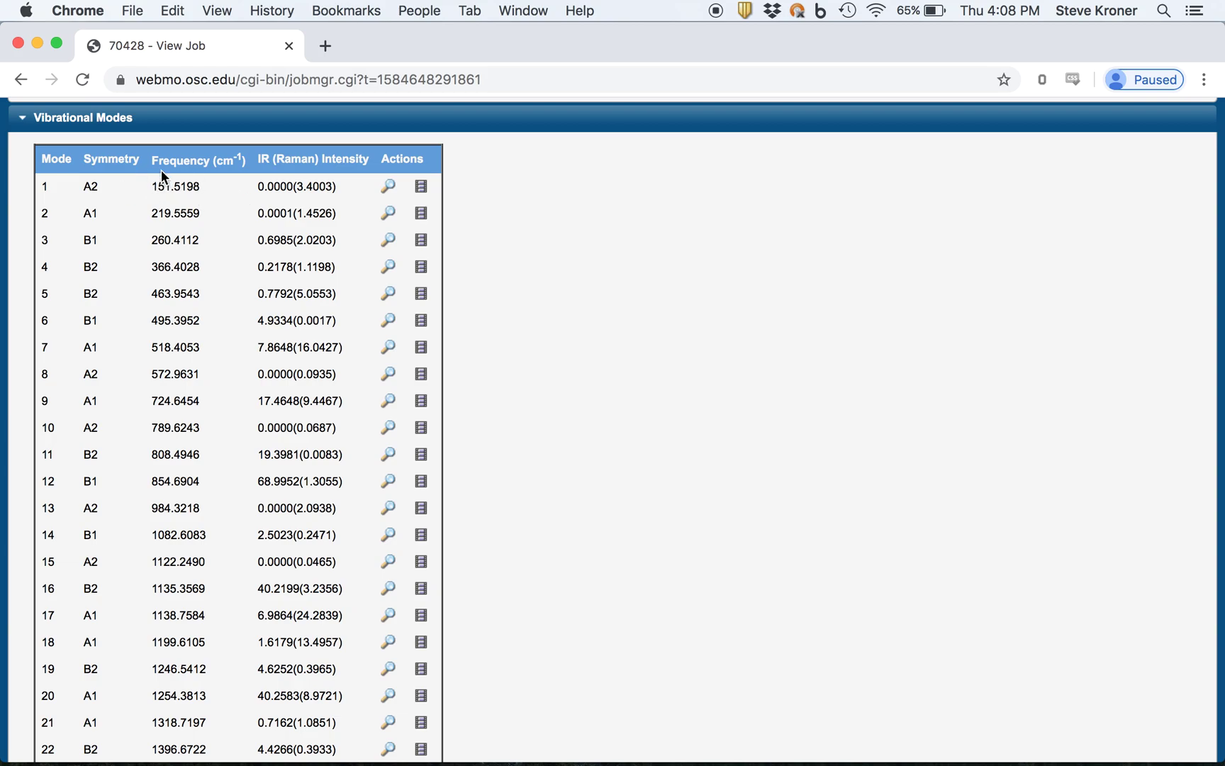
scroll(161, 172, down, 10)
- Scroll through all 30 modes down to the 1.0 frequency scale factor and spectrum rows
scroll(161, 174, up, 5)
scroll(162, 173, up, 4)
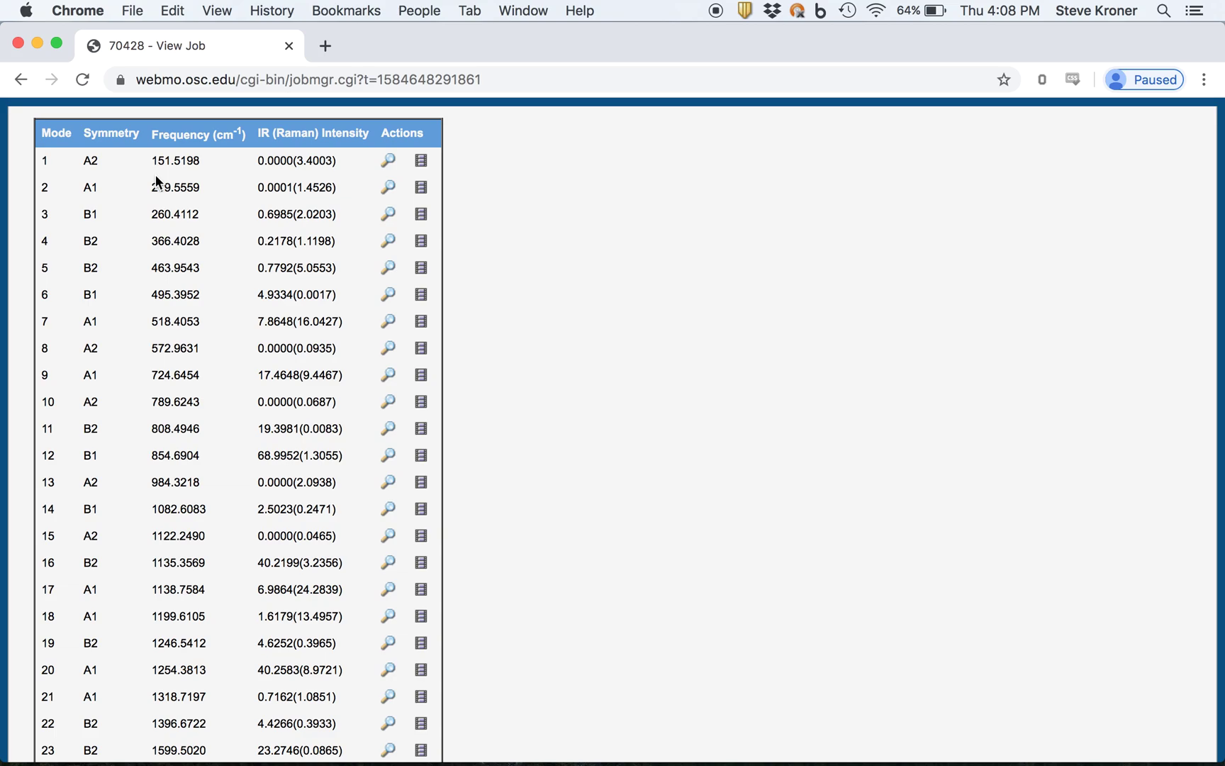
scroll(156, 163, down, 5)
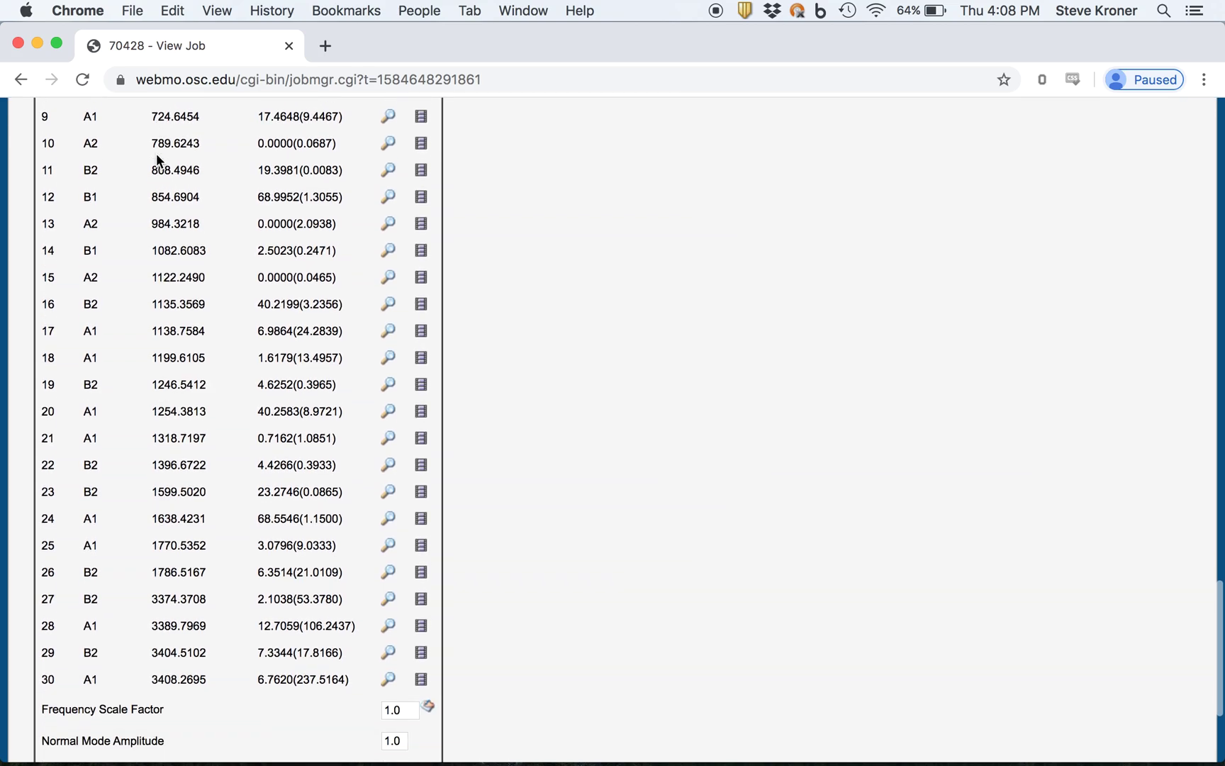
scroll(156, 153, down, 5)
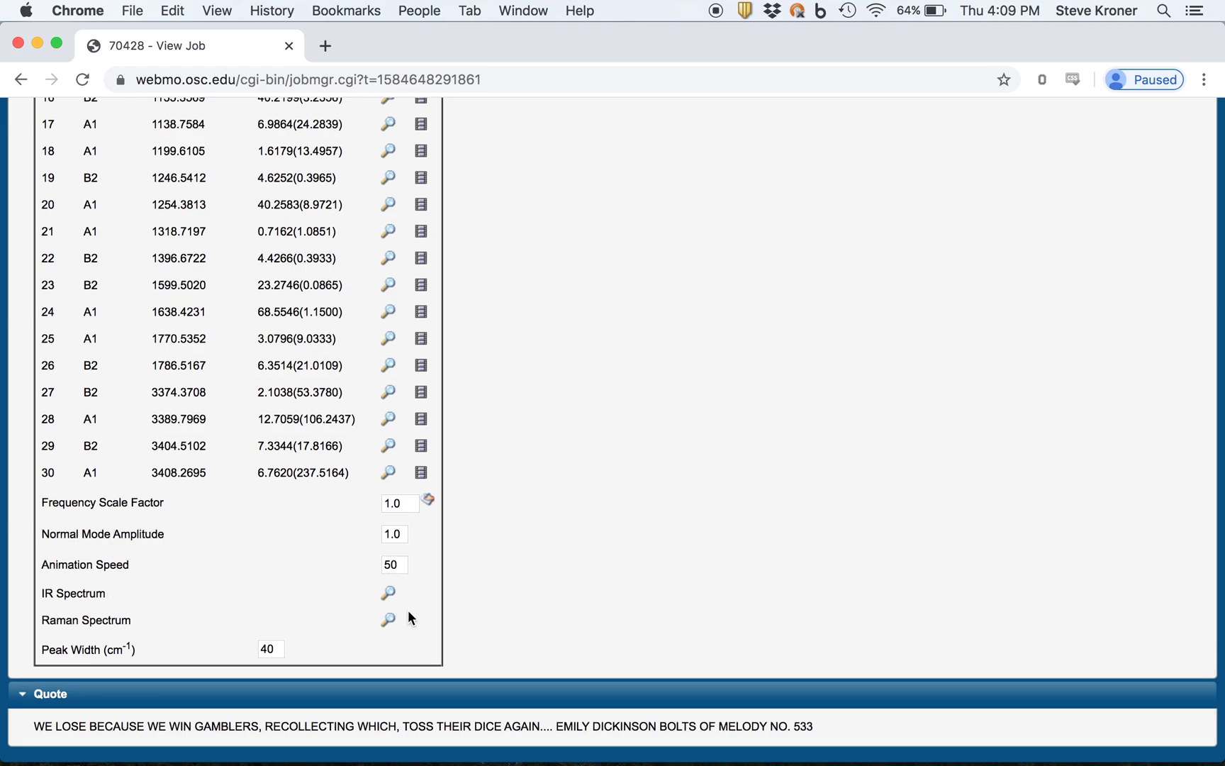
scroll(391, 404, up, 5)
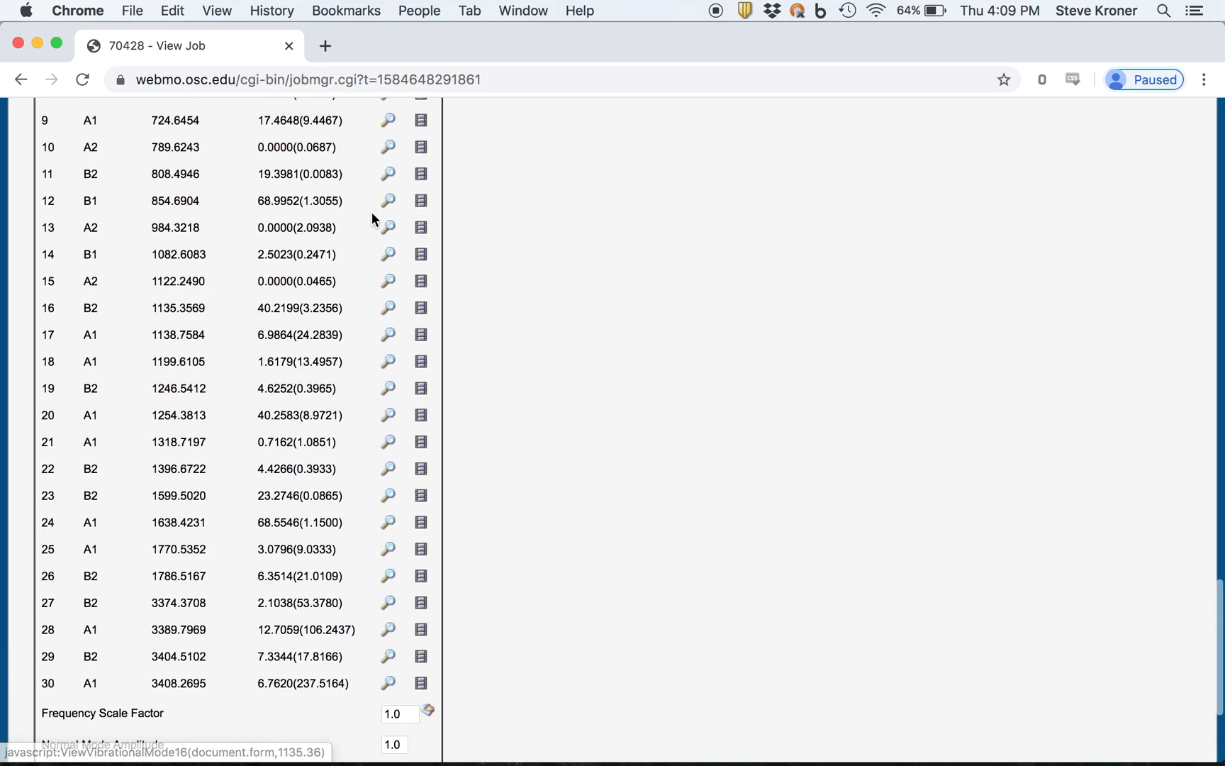
- Animate vibrational mode 12 (854.7 cm⁻¹), then mode 19 (1246.5 cm⁻¹)
click(389, 201)
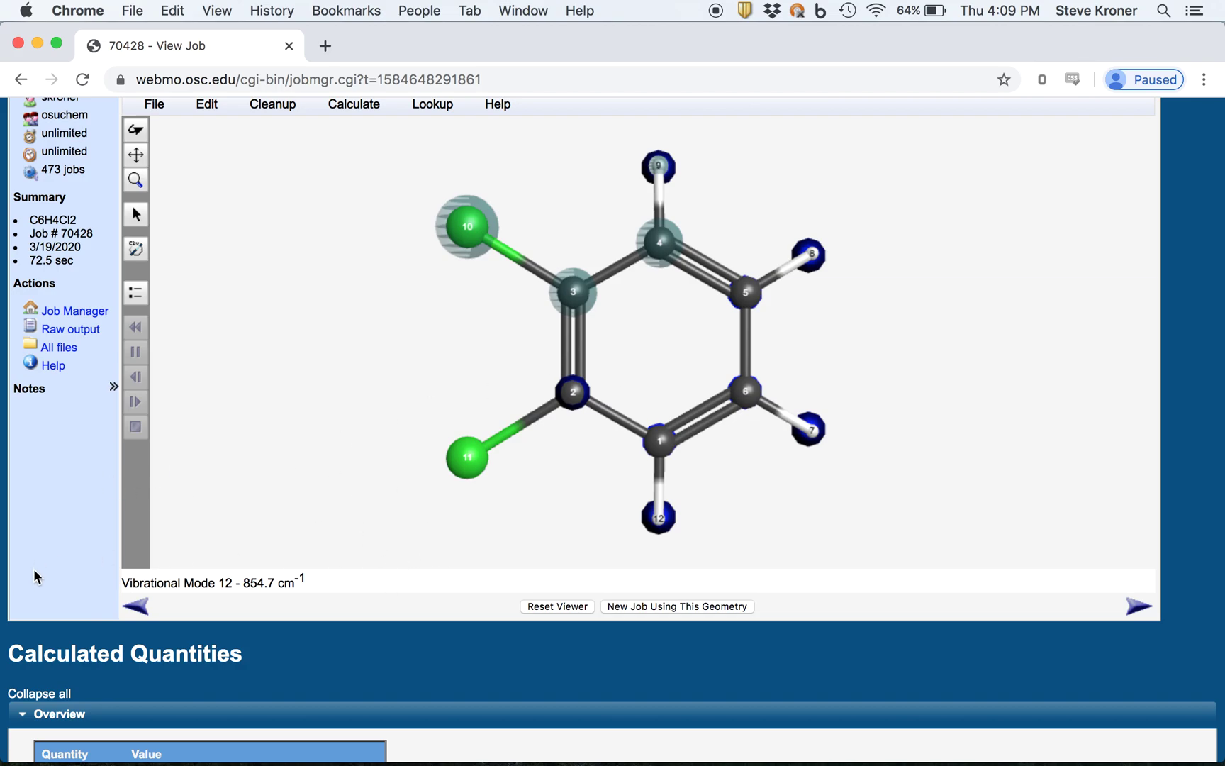
scroll(251, 552, down, 15)
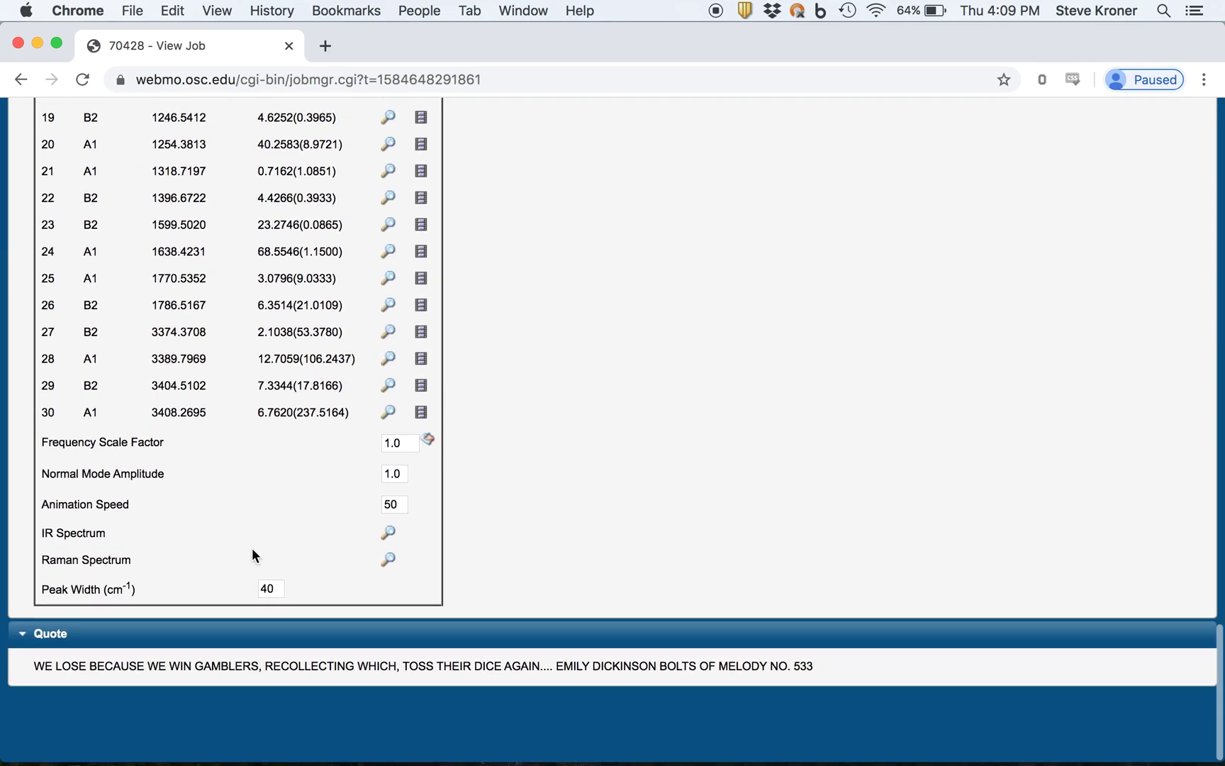
scroll(437, 329, up, 3)
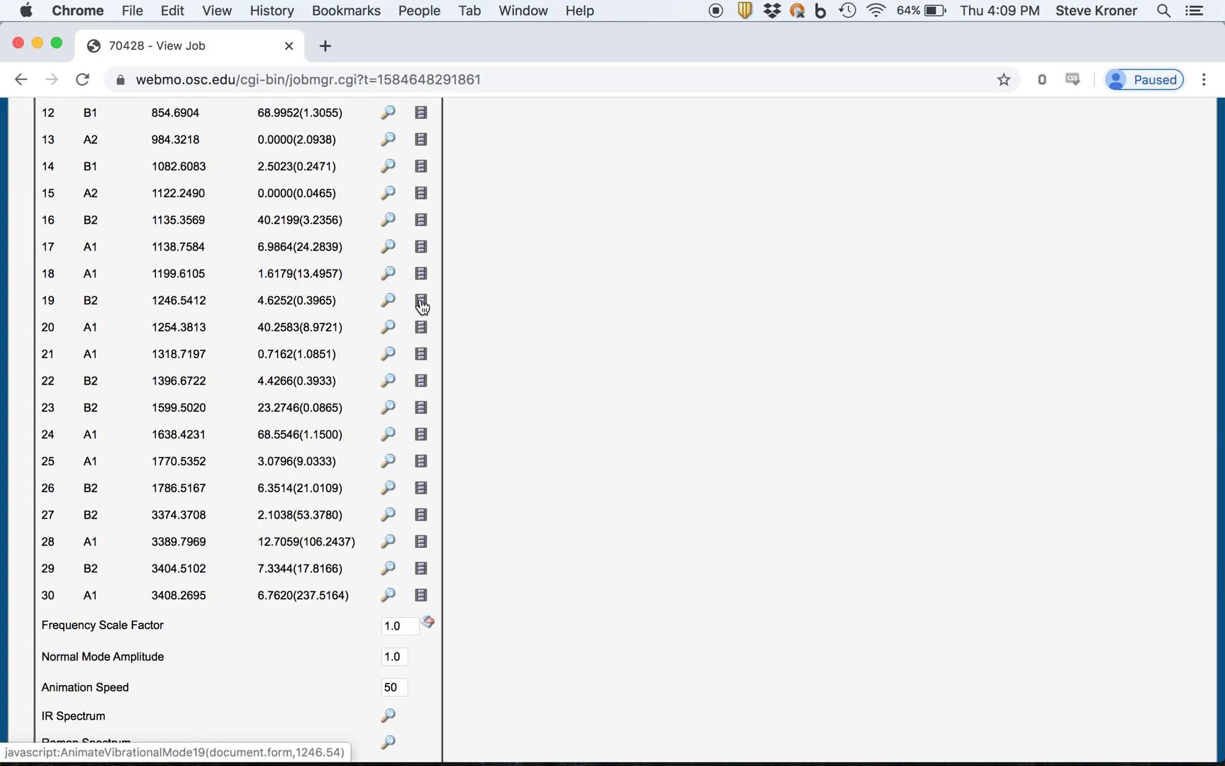
click(421, 304)
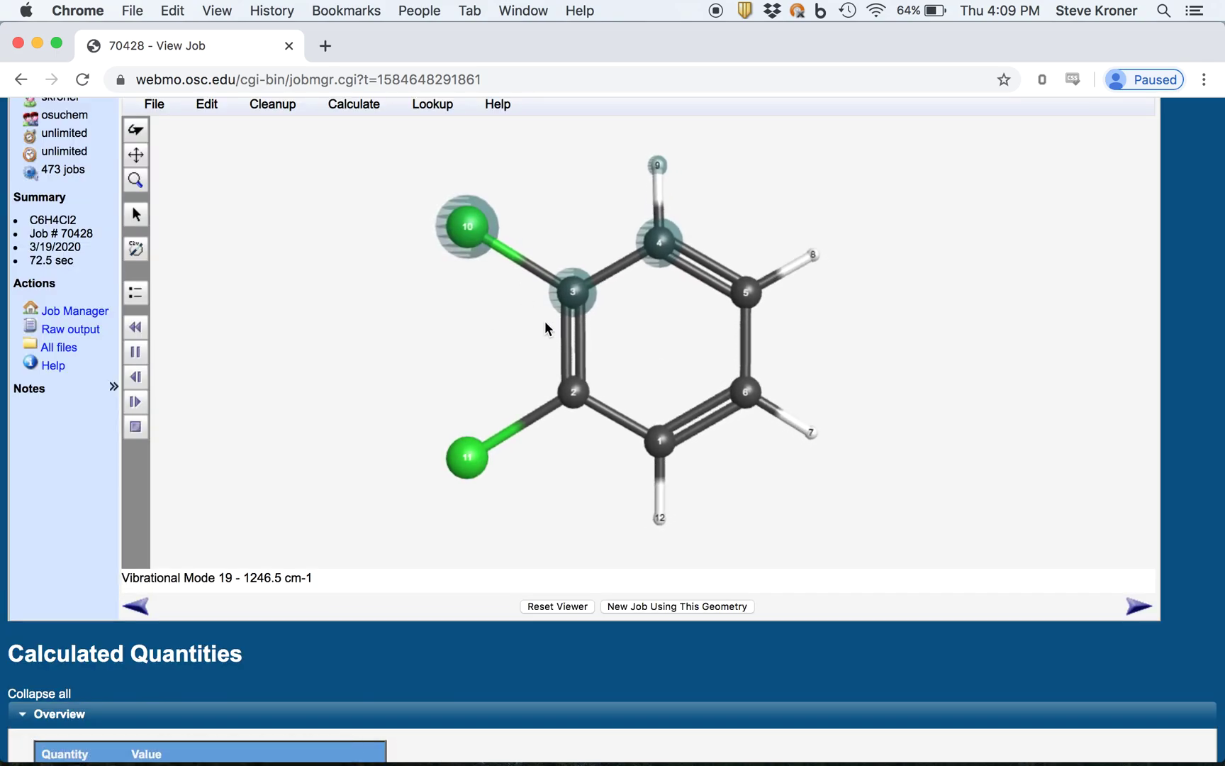
scroll(205, 596, down, 12)
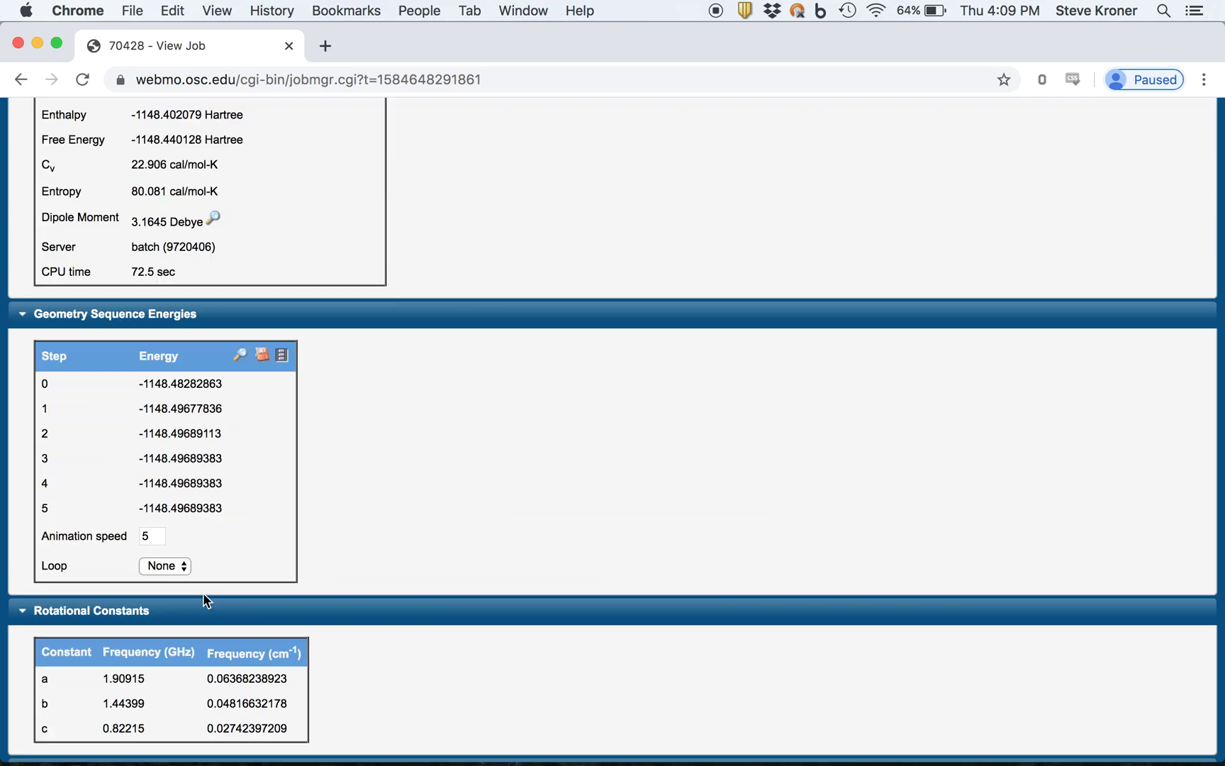
scroll(205, 600, down, 6)
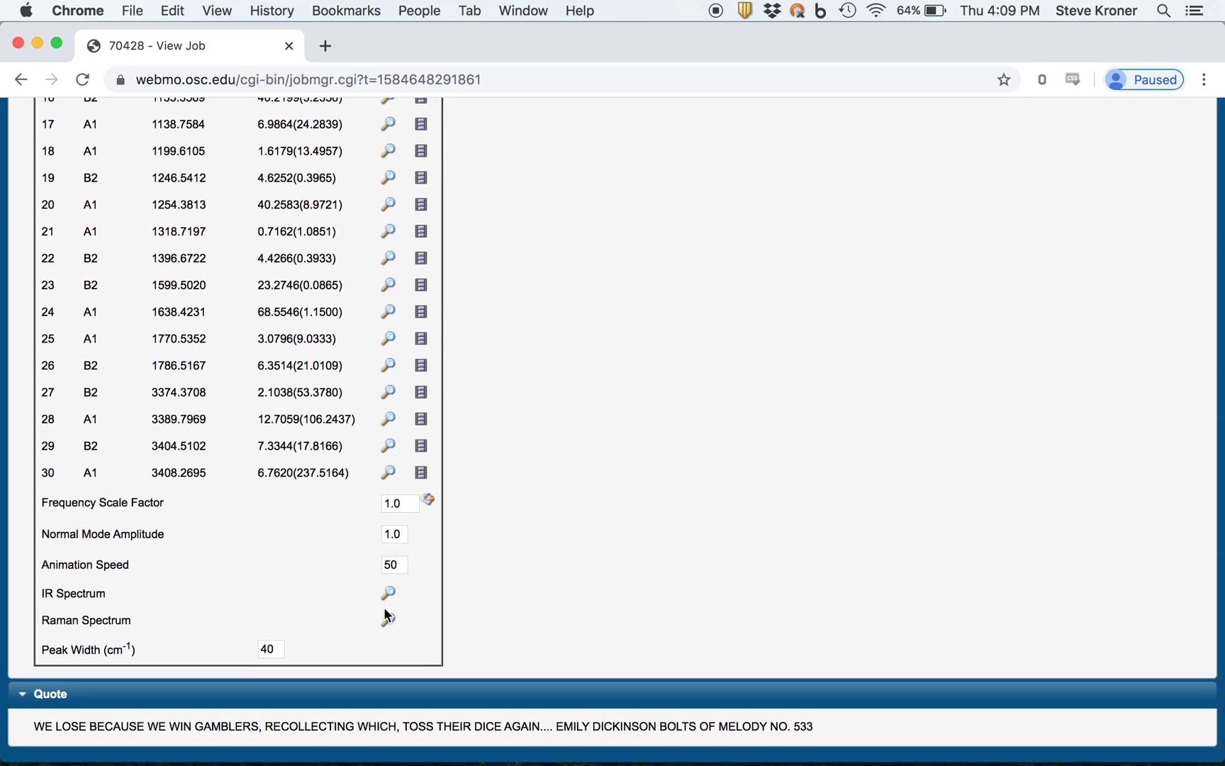
- Plot the IR spectrum, then the Raman spectrum, then the IR spectrum again
click(389, 594)
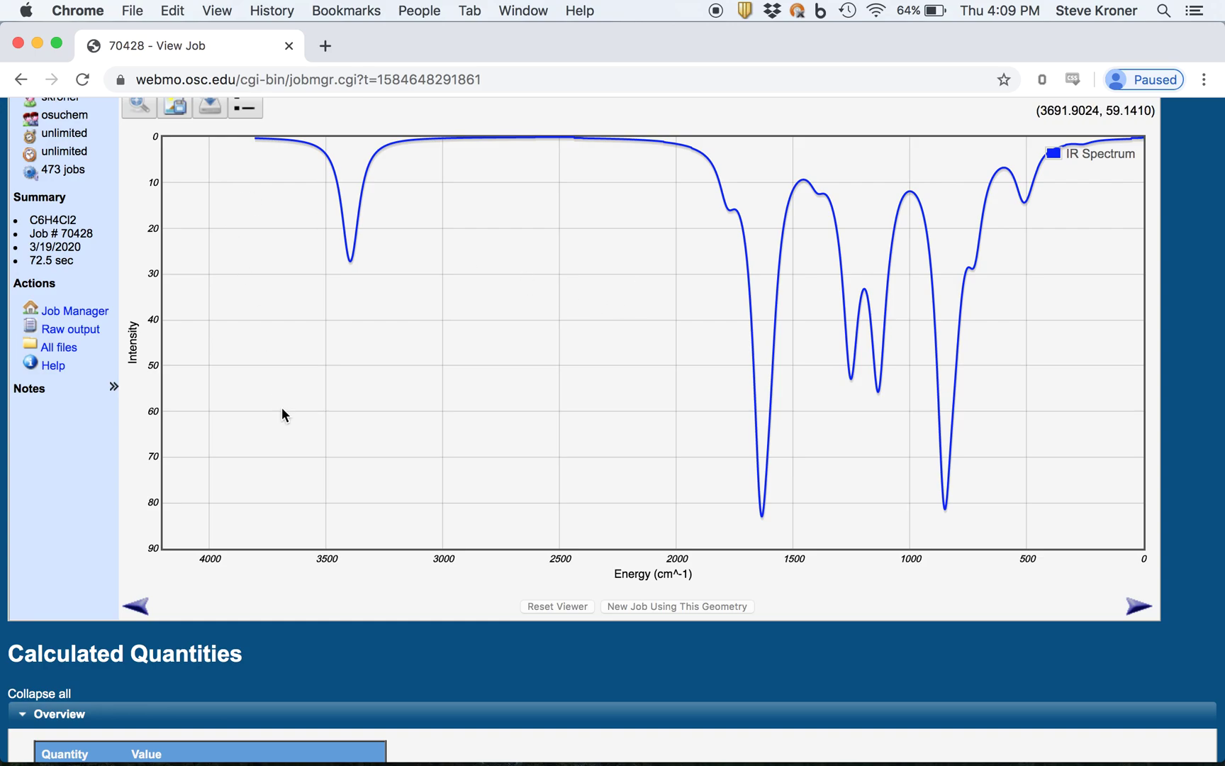
scroll(282, 410, down, 10)
scroll(283, 414, down, 15)
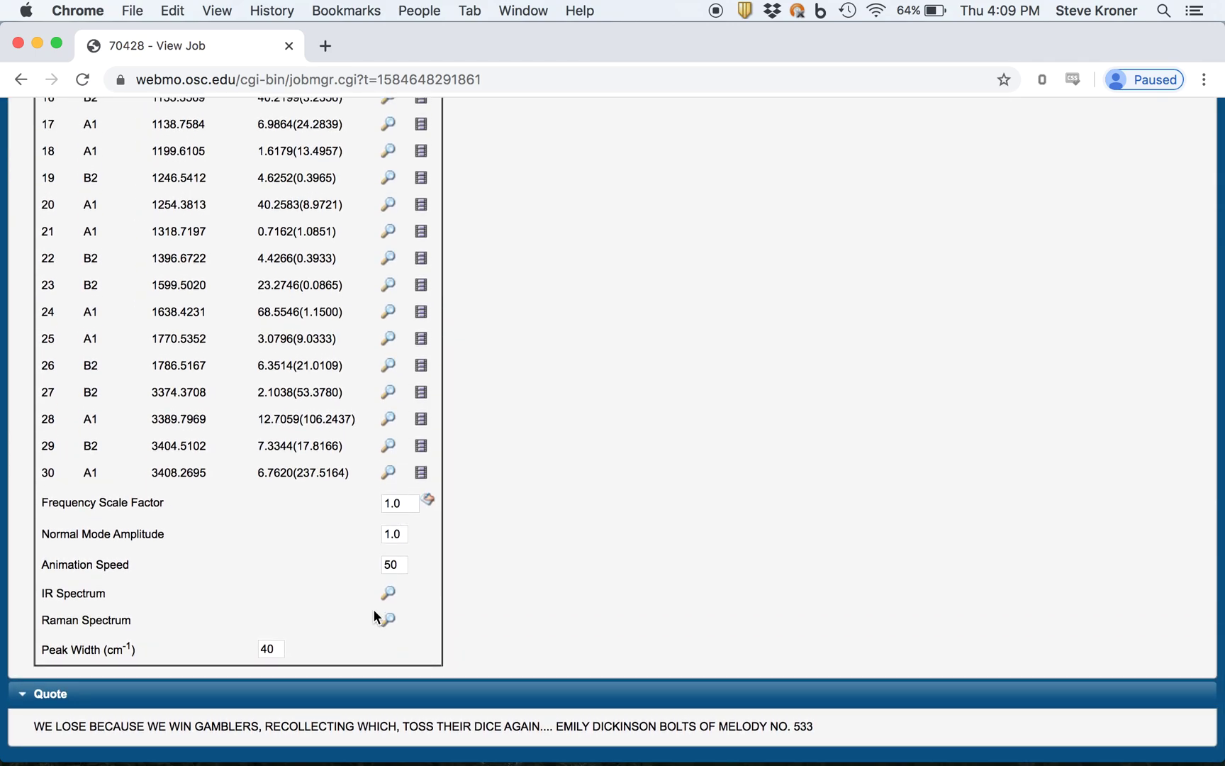
click(388, 619)
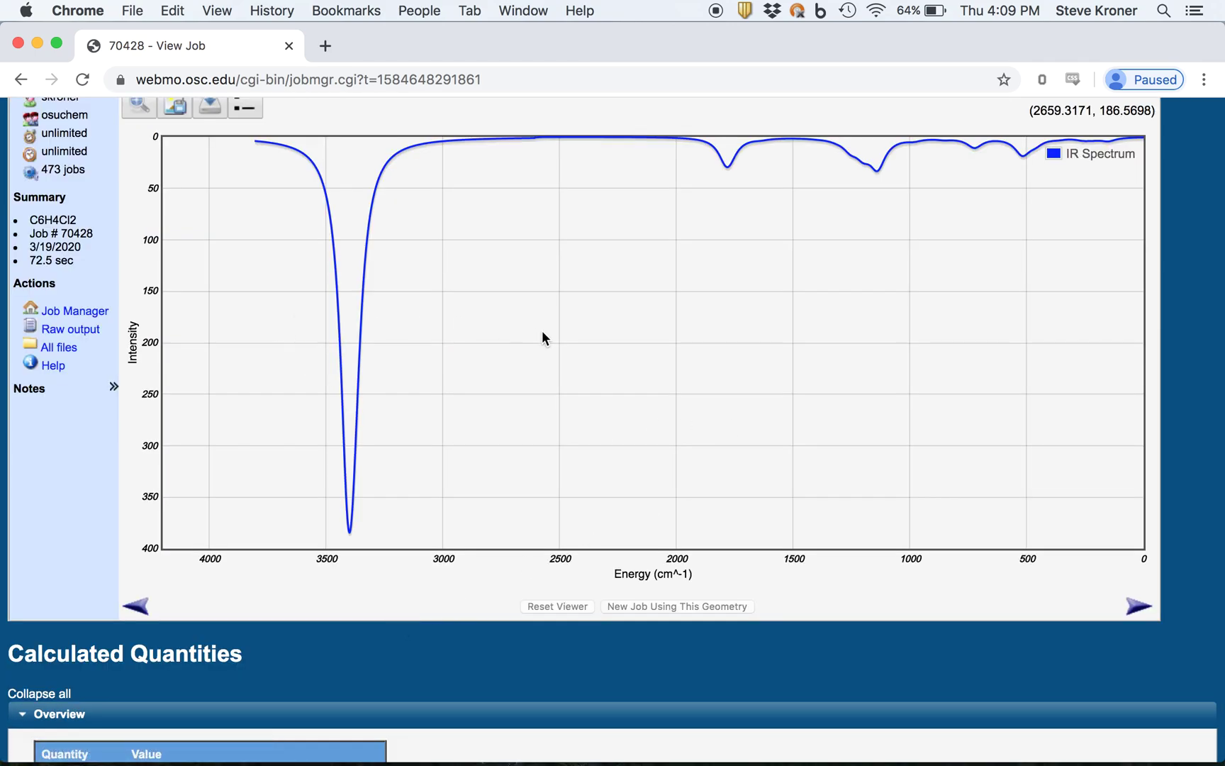
scroll(236, 284, down, 20)
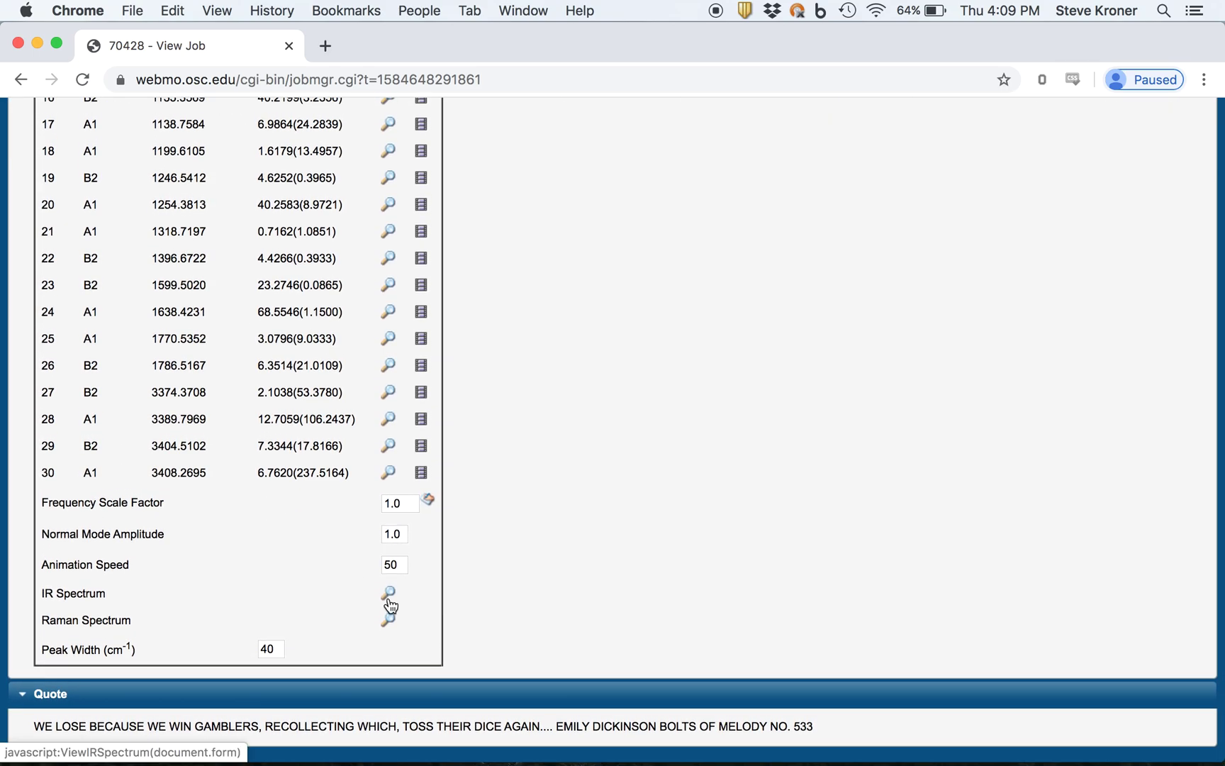
click(389, 597)
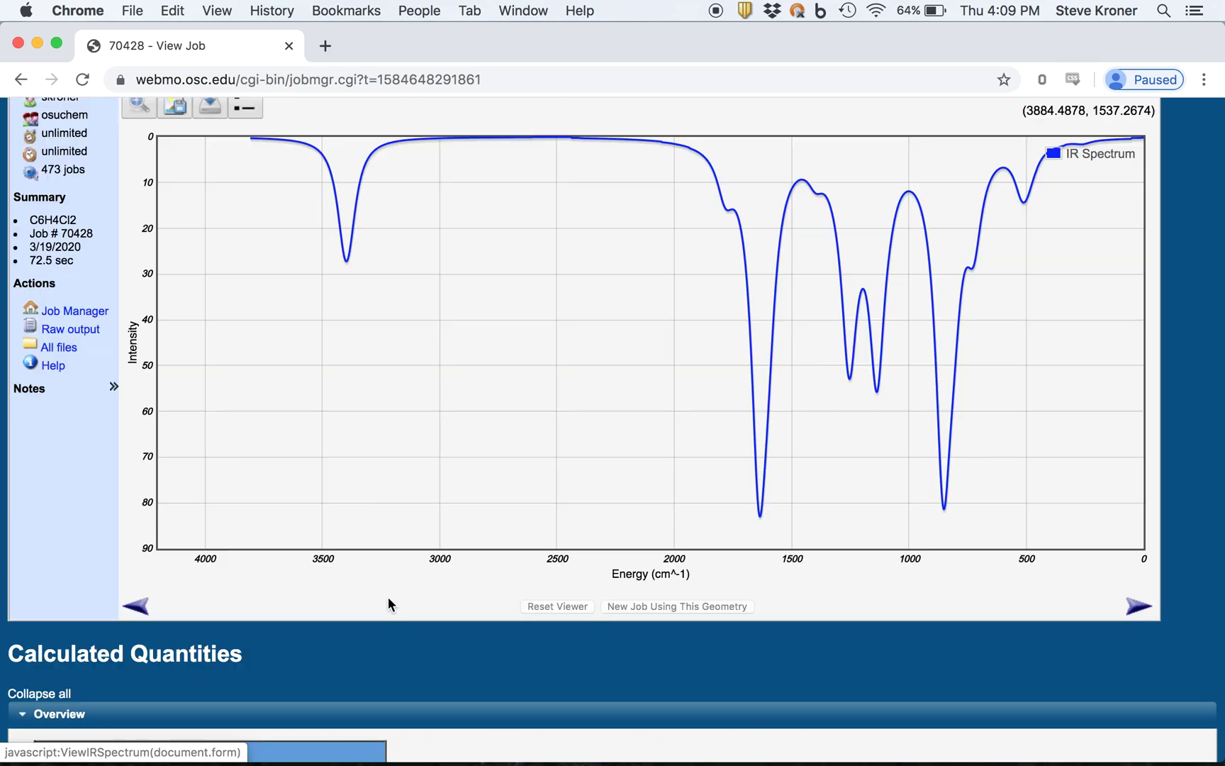
- Check the spectrum image options, then view plot settings with 4200–0 cm⁻¹ and 90–0 intensity ranges
right_click(724, 201)
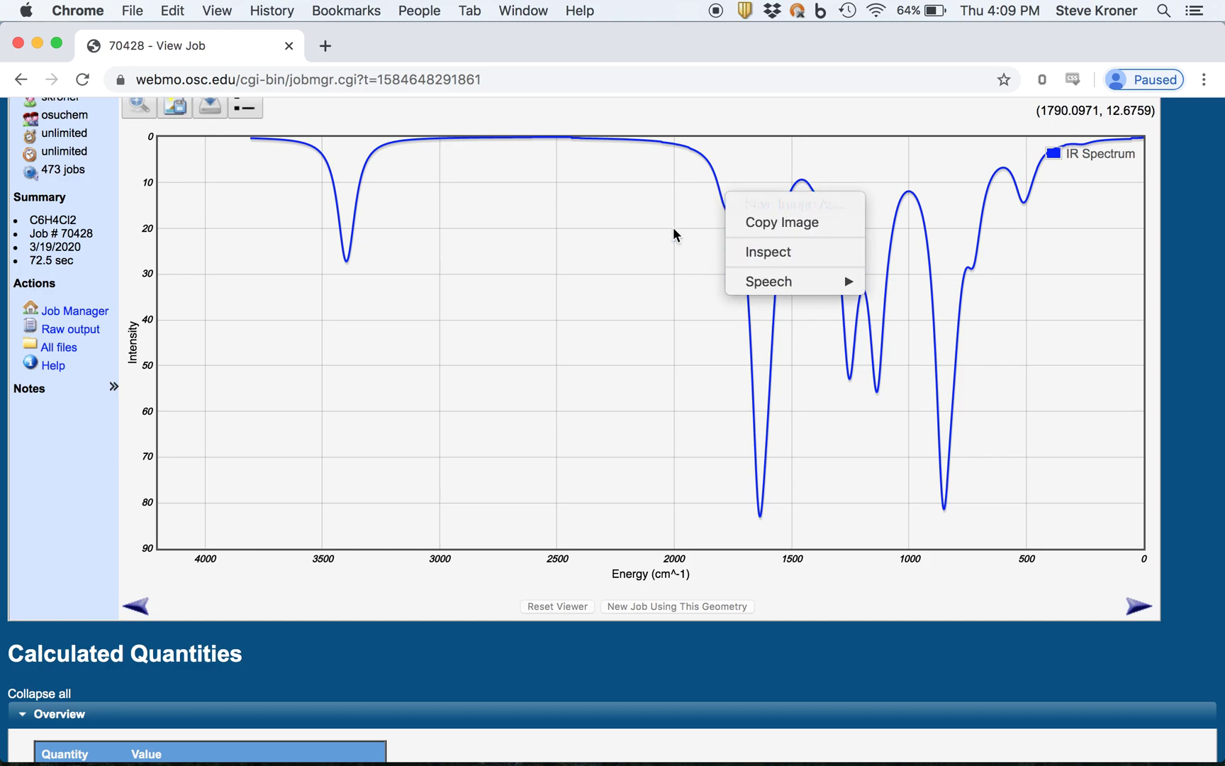
click(593, 388)
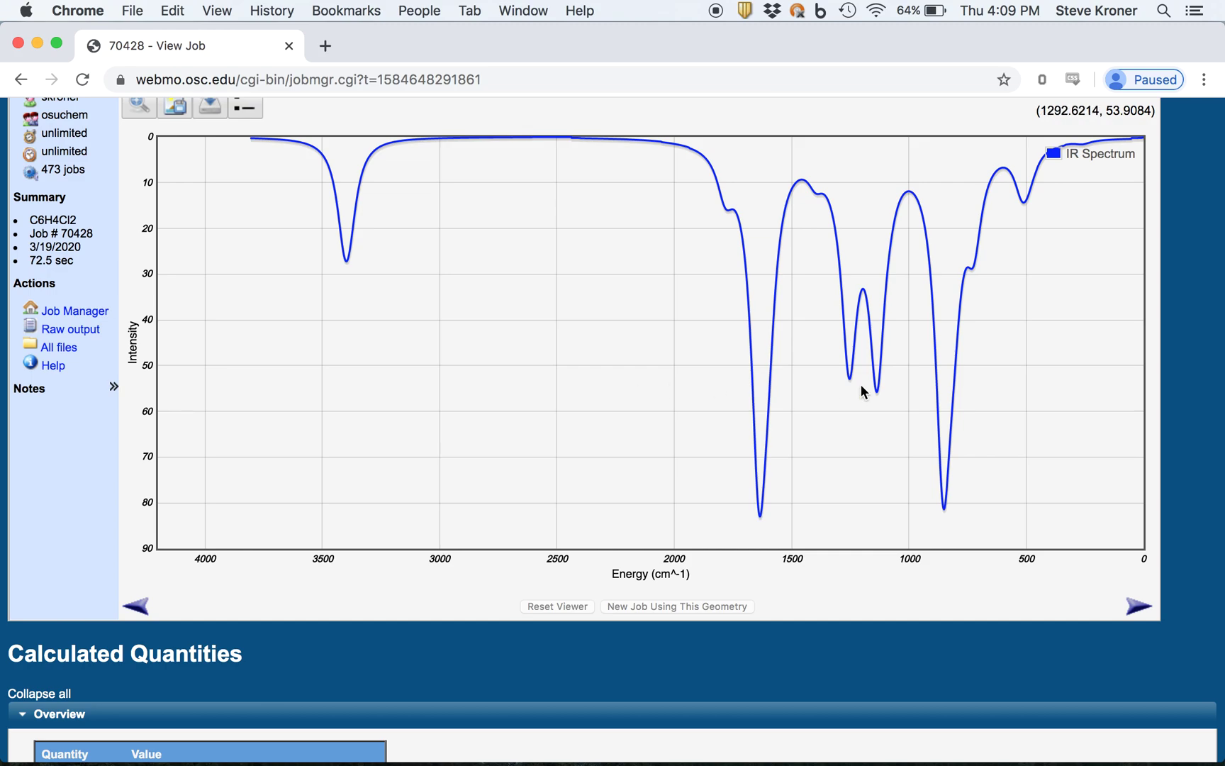
right_click(766, 474)
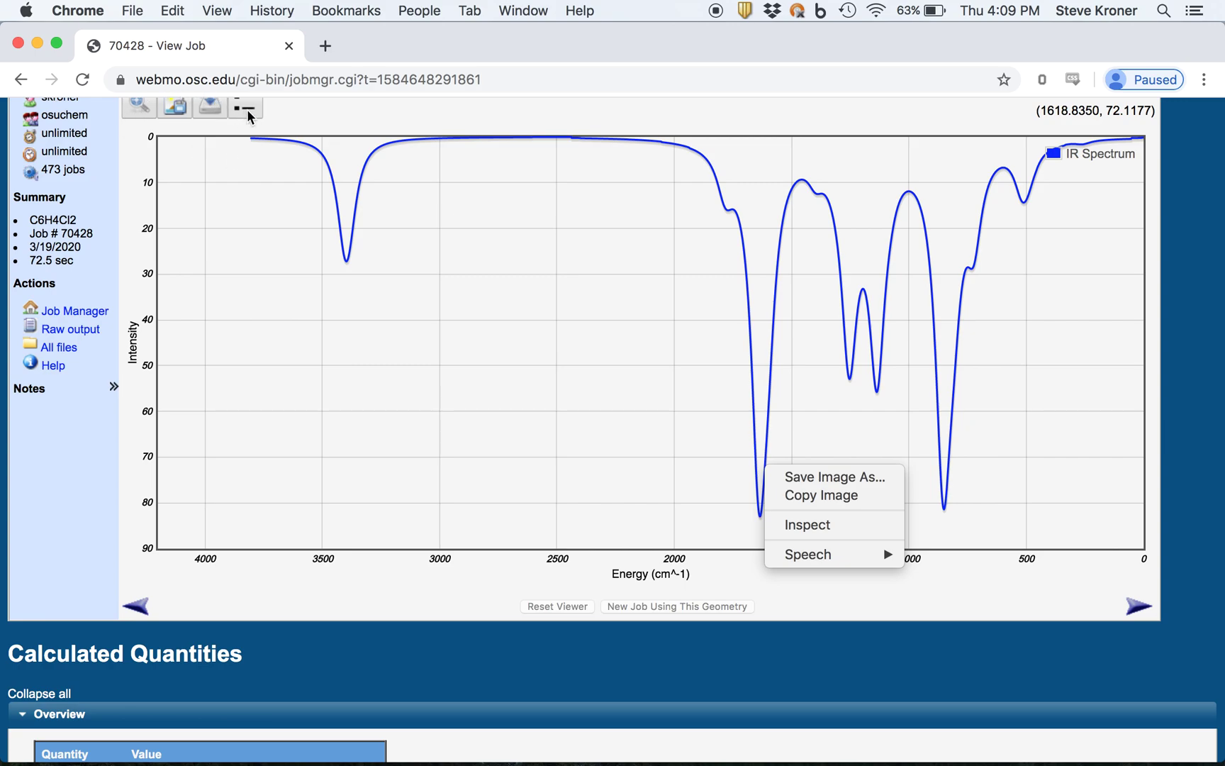
click(301, 169)
click(257, 127)
scroll(257, 115, up, 3)
scroll(257, 115, down, 1)
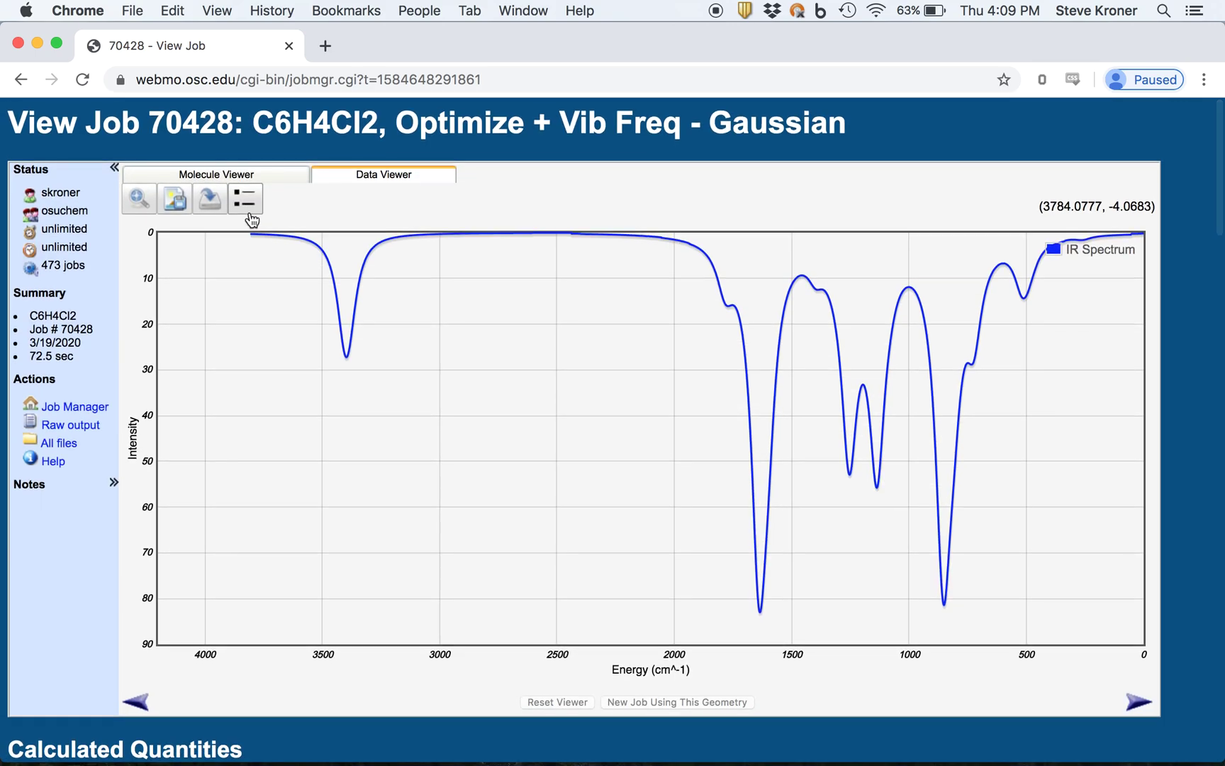
click(246, 200)
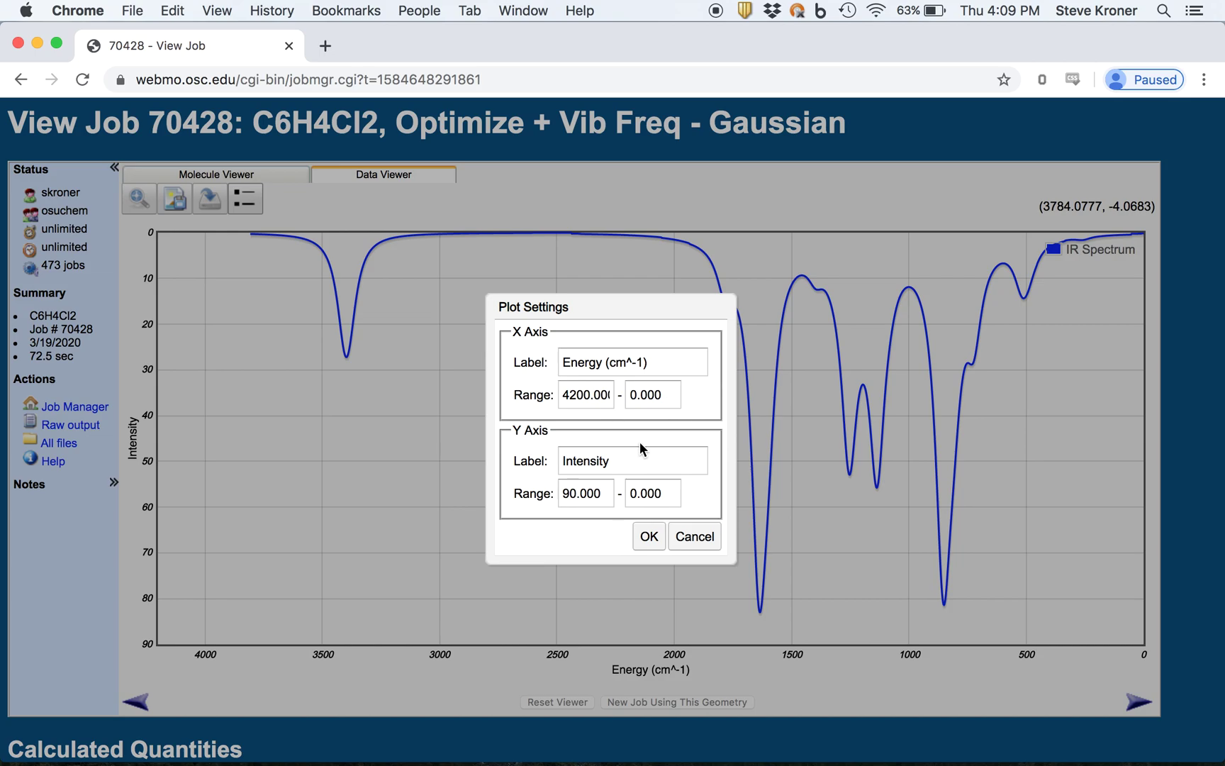
click(695, 537)
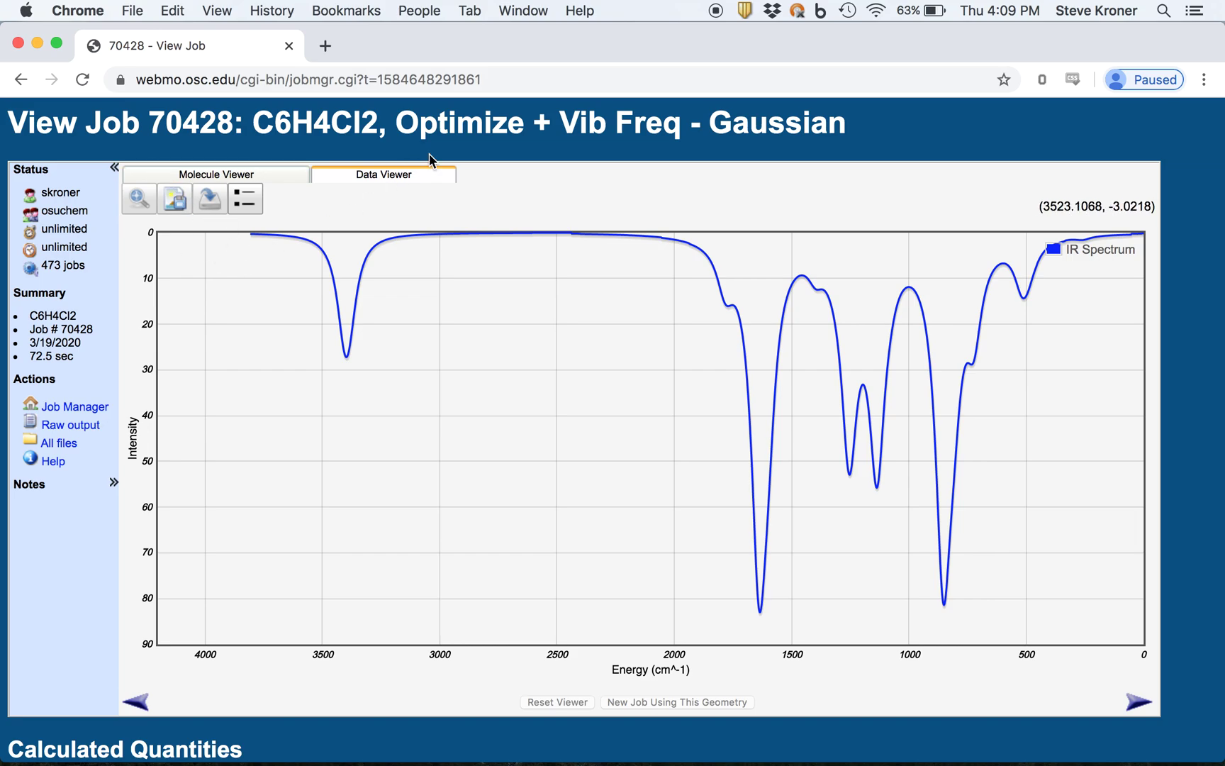
scroll(937, 305, down, 20)
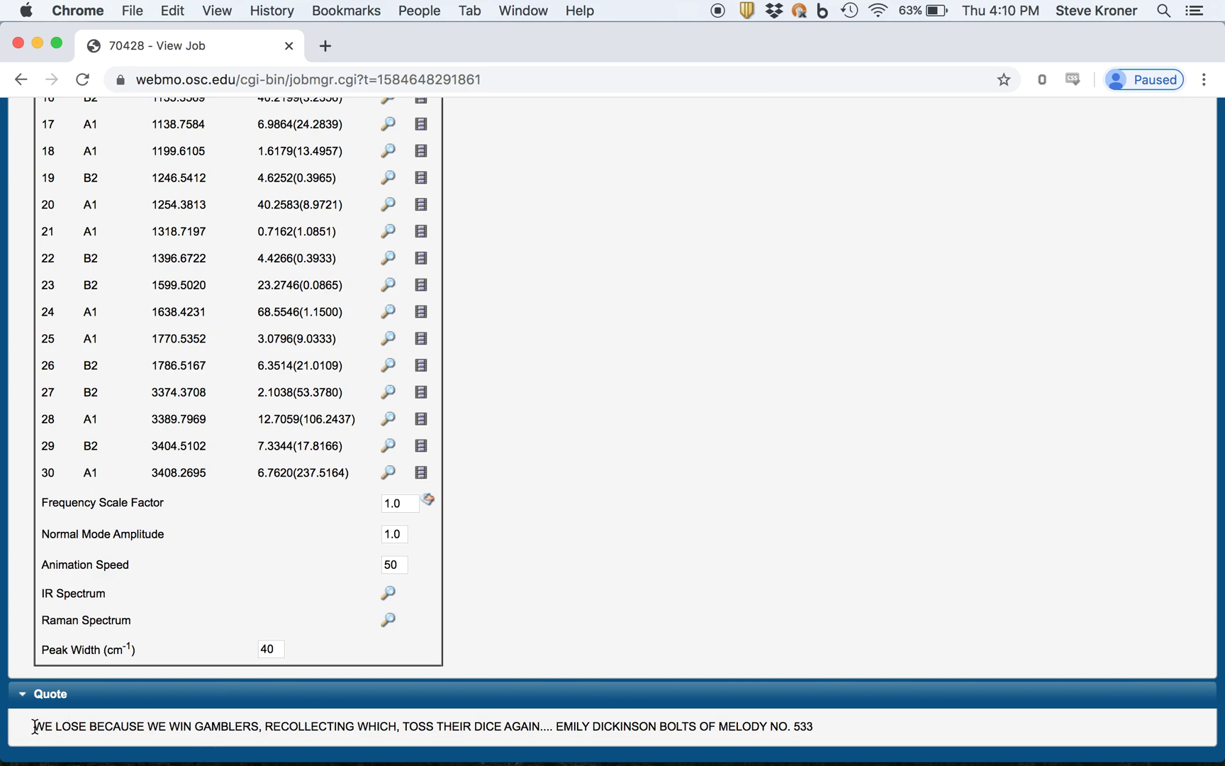
drag(35, 725, 780, 727)
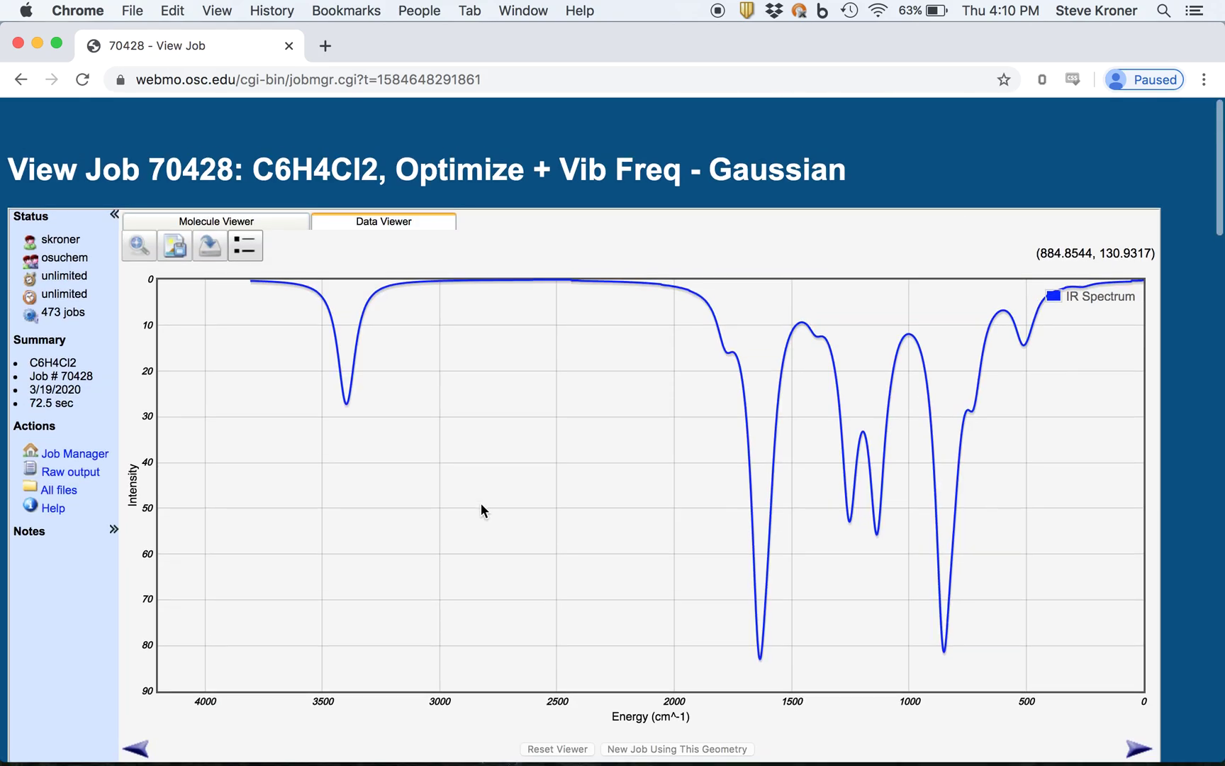
scroll(480, 504, down, 2)
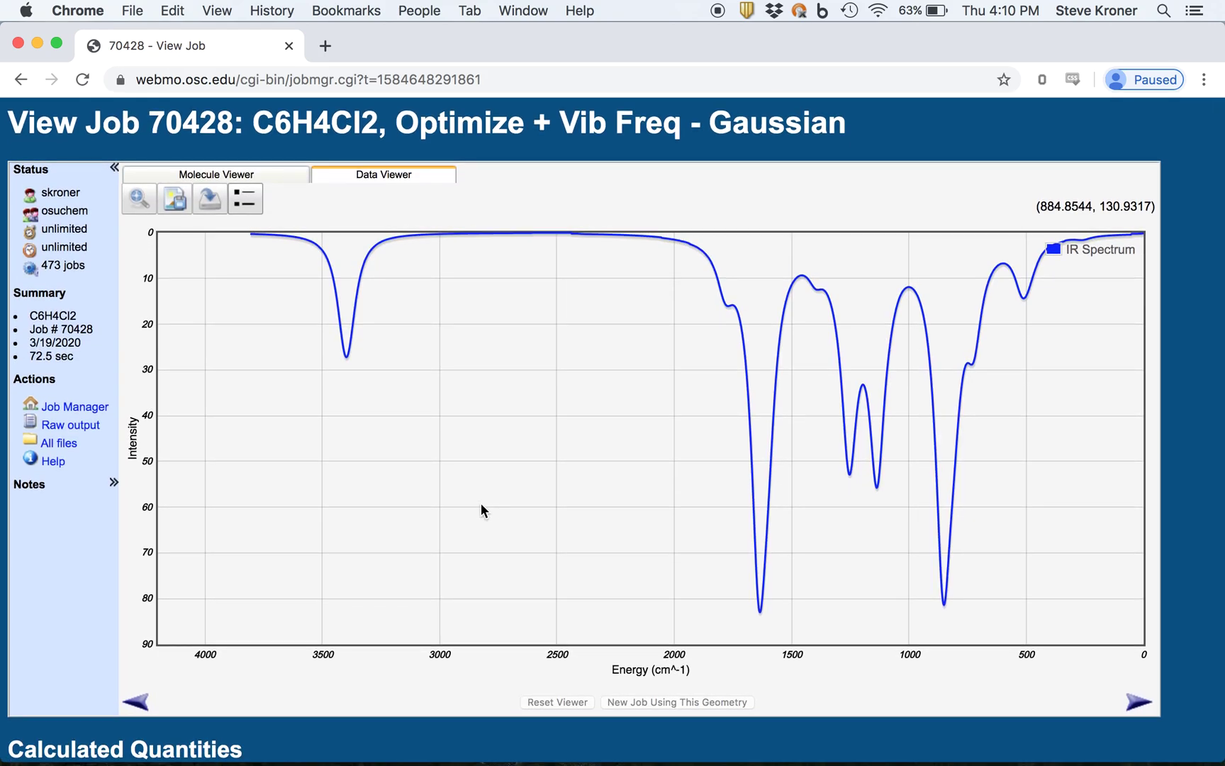